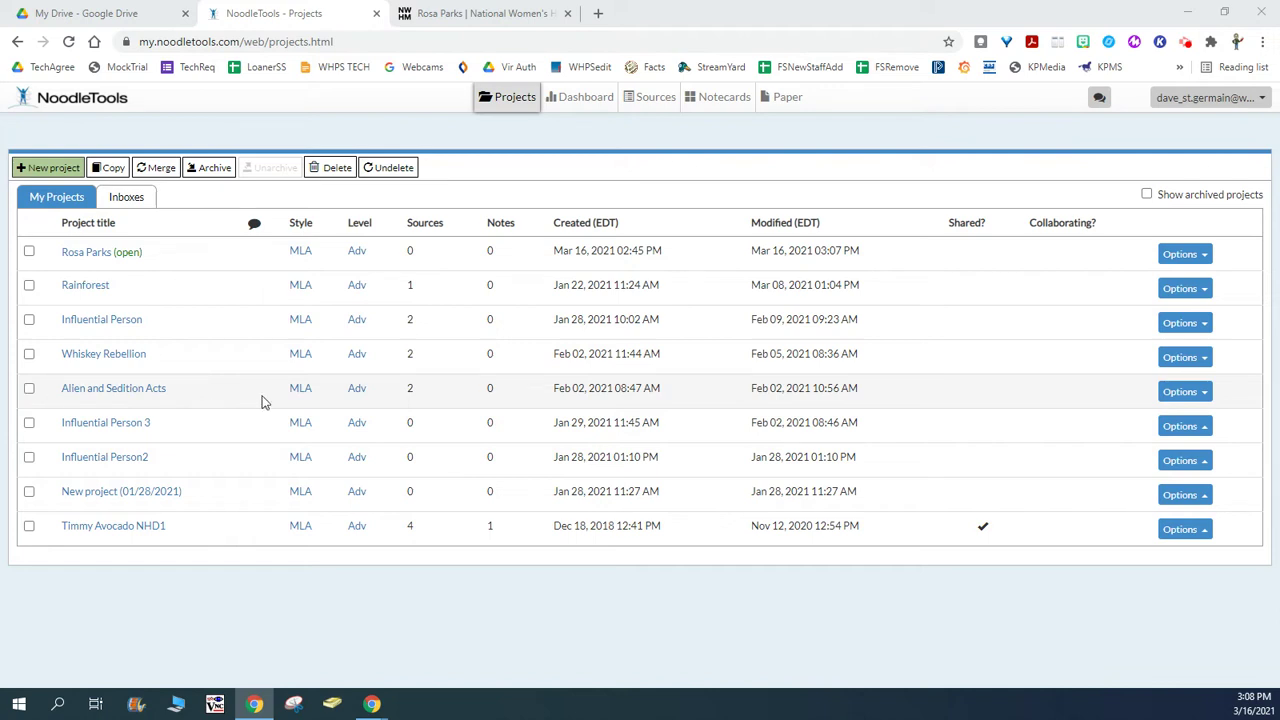
- Open the Rosa Parks project and start a new source citation for a web page found on a website
click(75, 258)
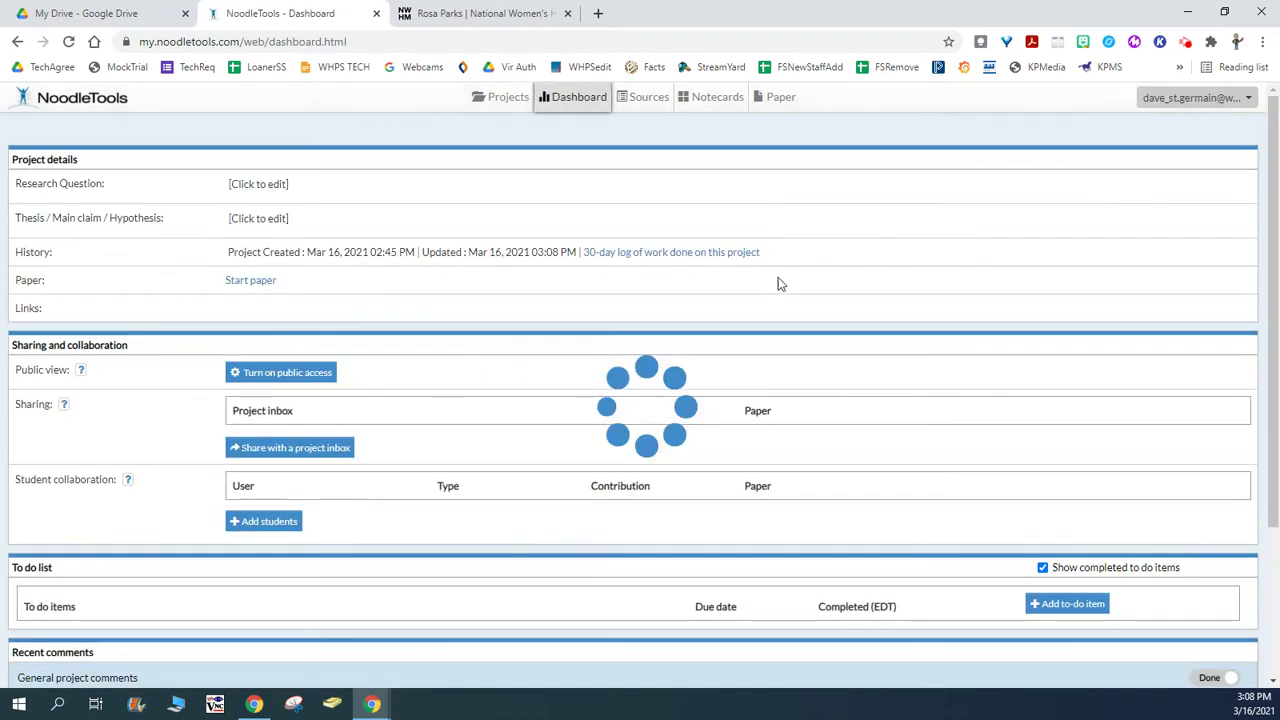
click(634, 100)
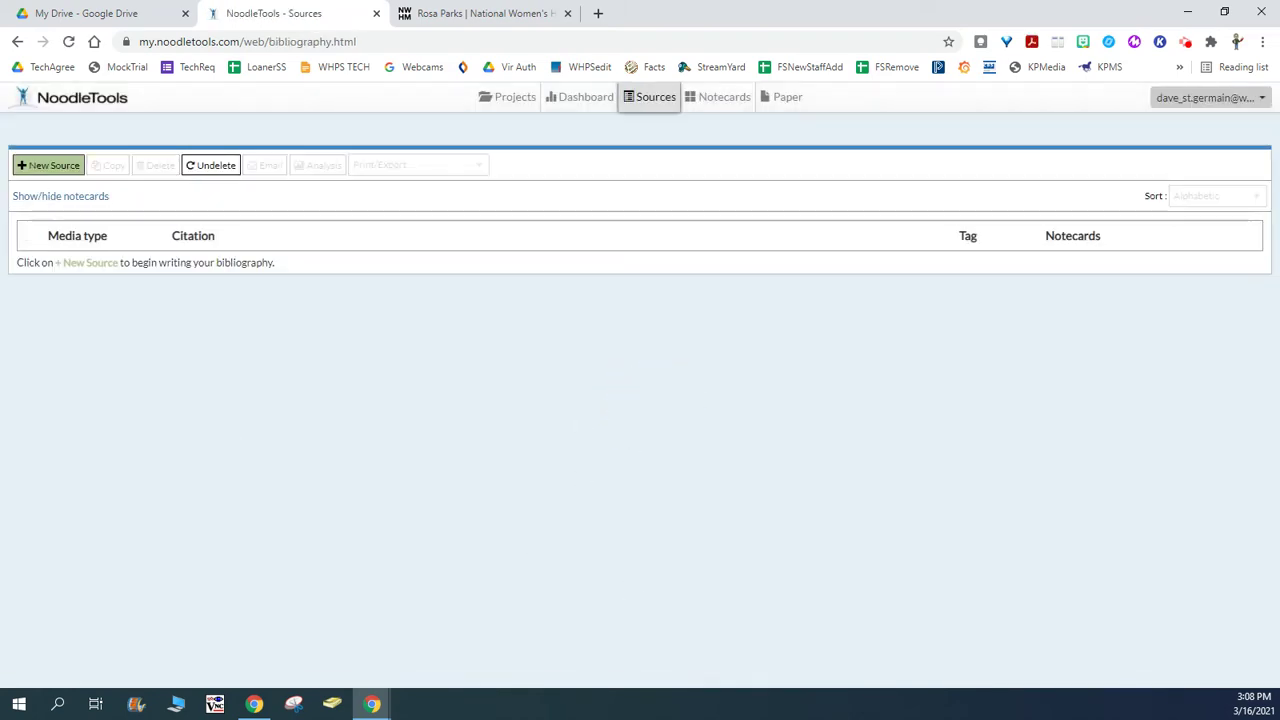
click(49, 168)
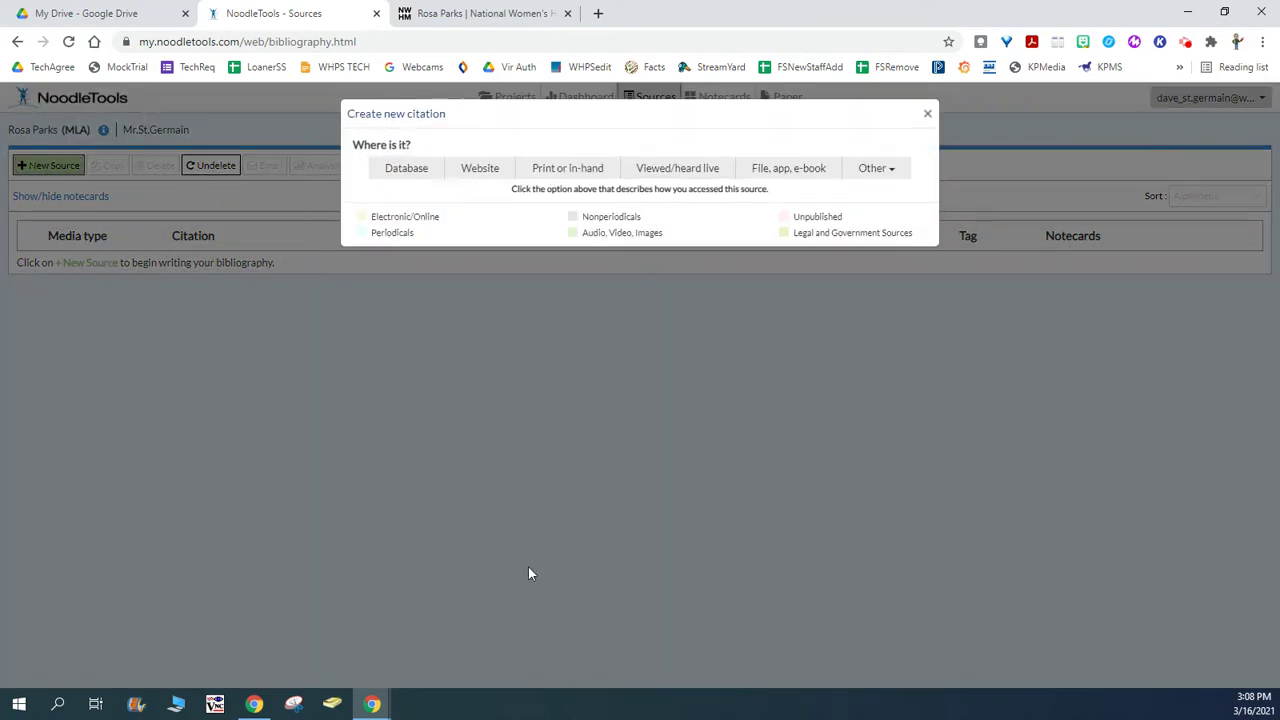
click(472, 167)
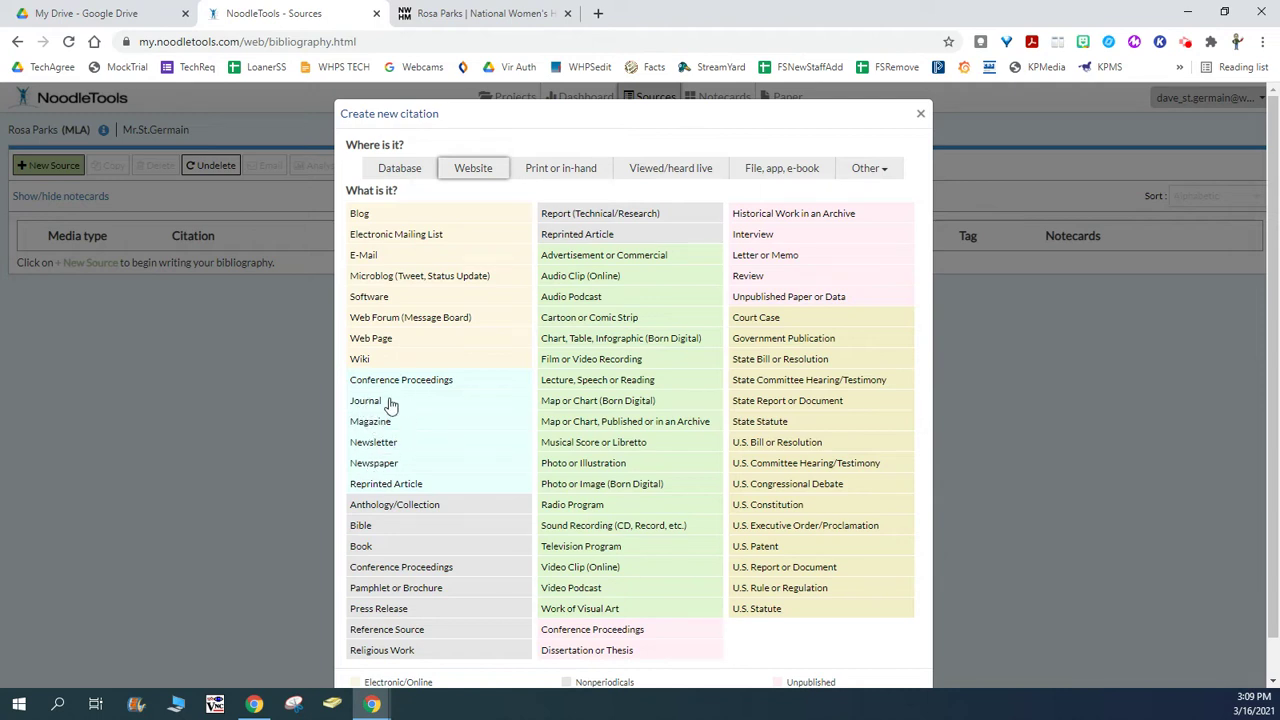
click(370, 339)
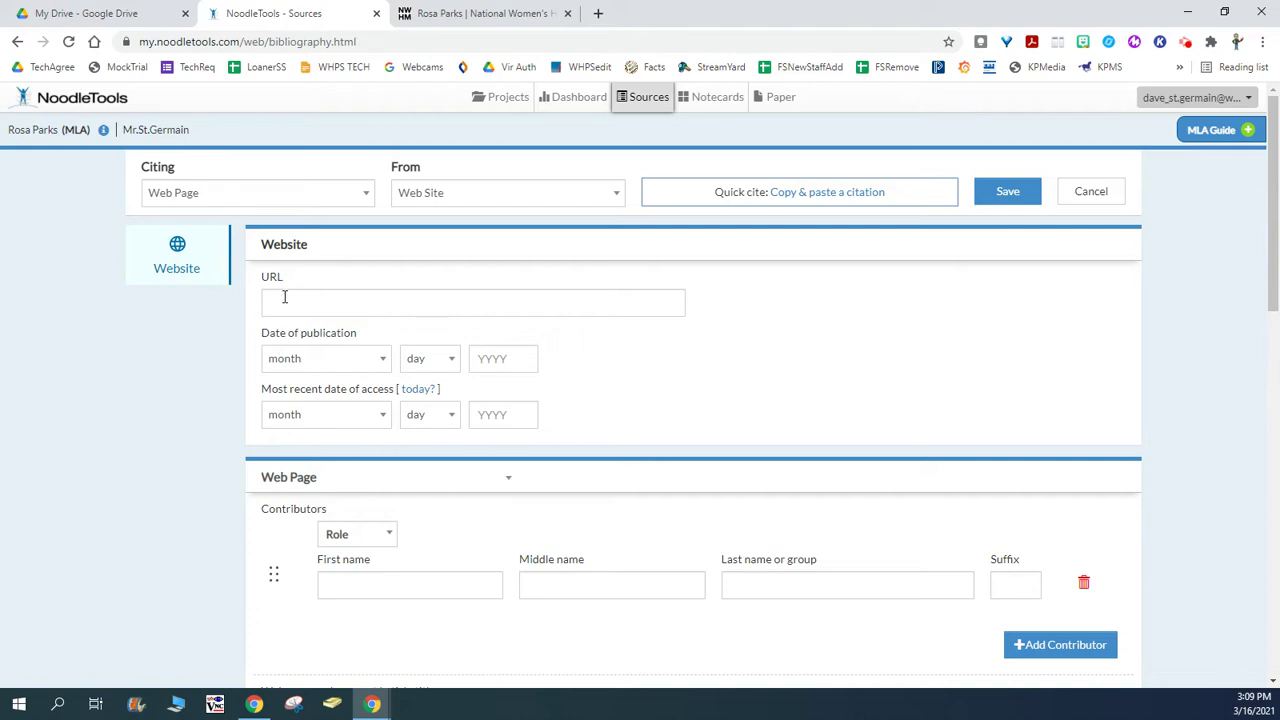
- Copy the web address of the National Women's History Museum's Rosa Parks biography into the citation's URL
click(475, 13)
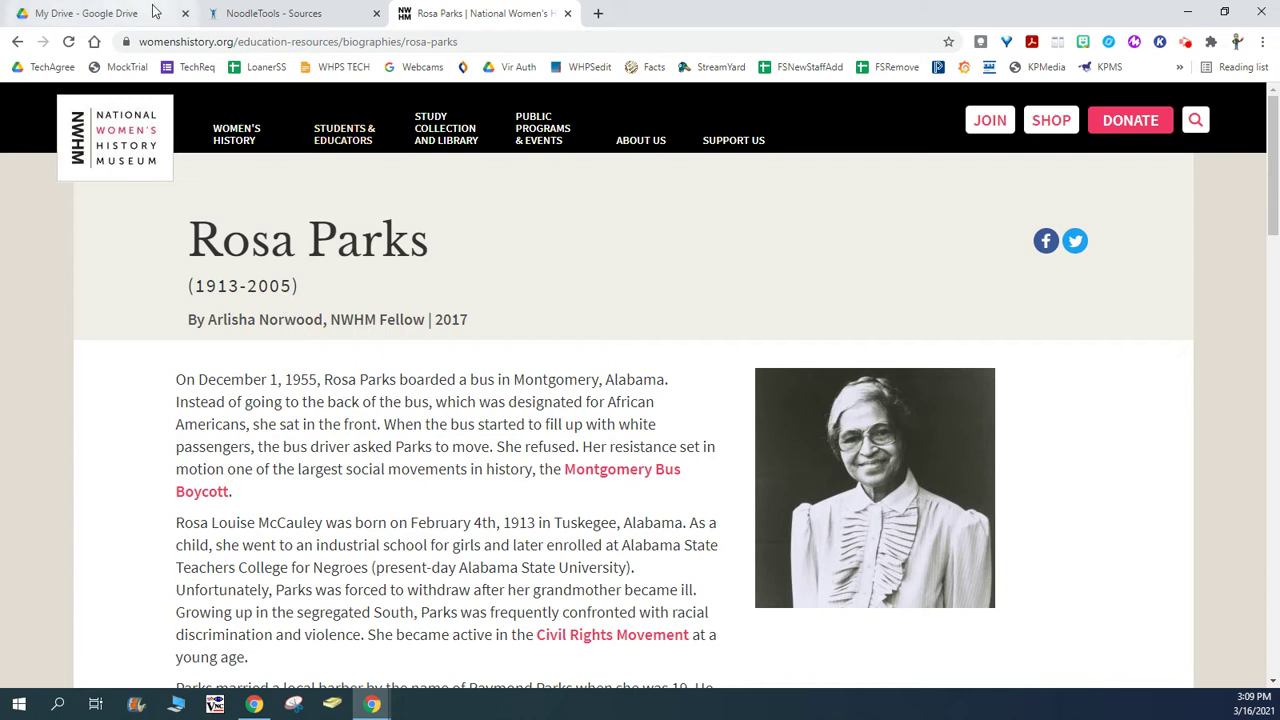
click(200, 45)
key(ctrl+c)
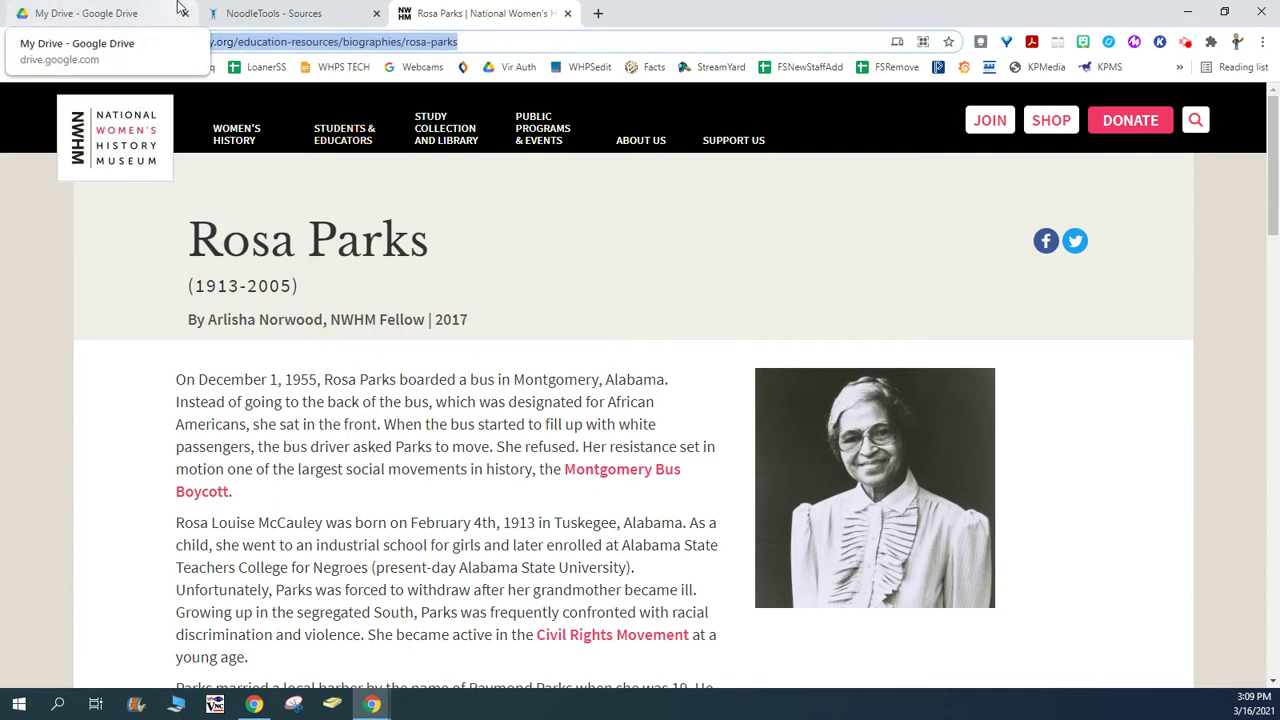
click(258, 14)
click(376, 300)
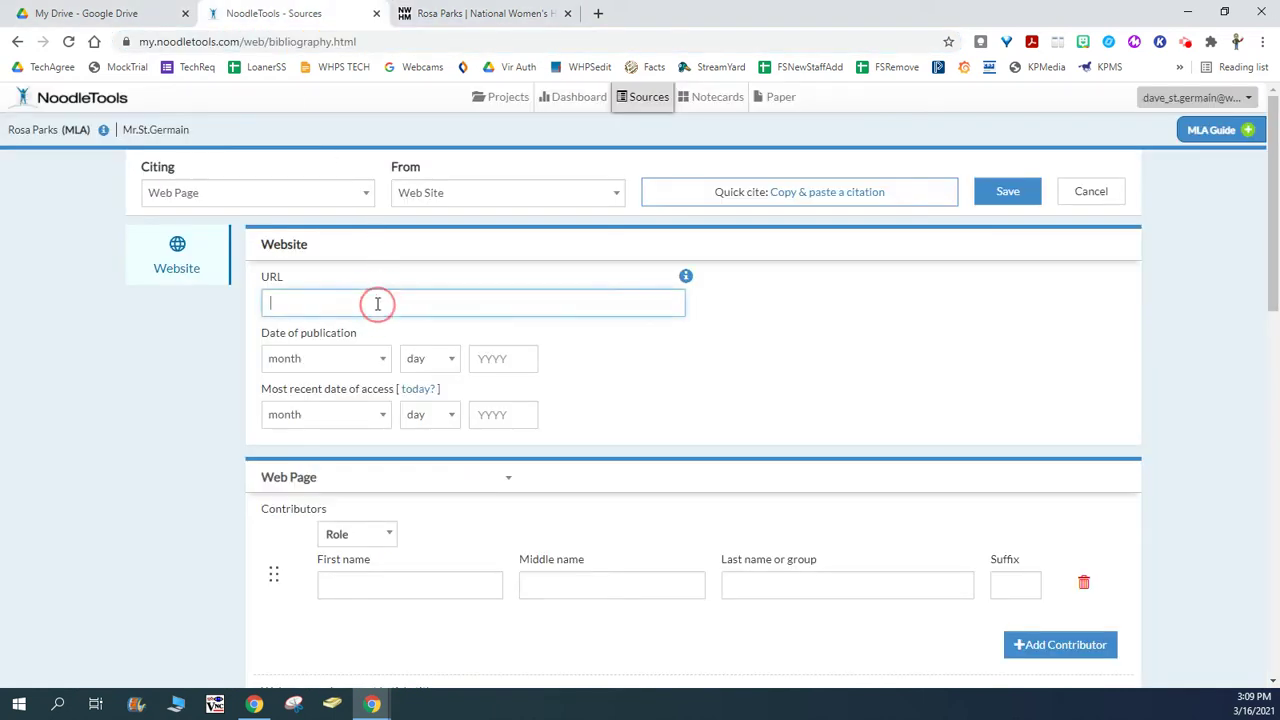
key(ctrl+v)
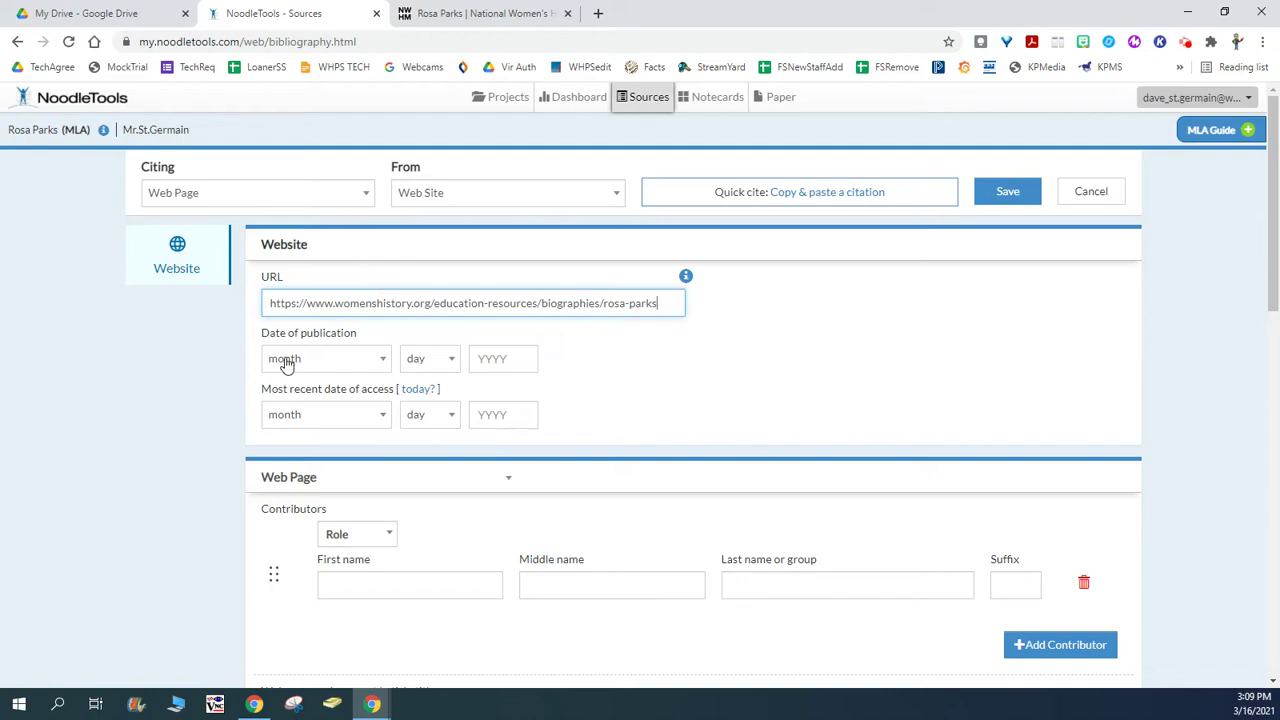
- Set the citation's publication year to 2017 from the biography's byline and its most recent access date to today, March 16, 2021
click(440, 14)
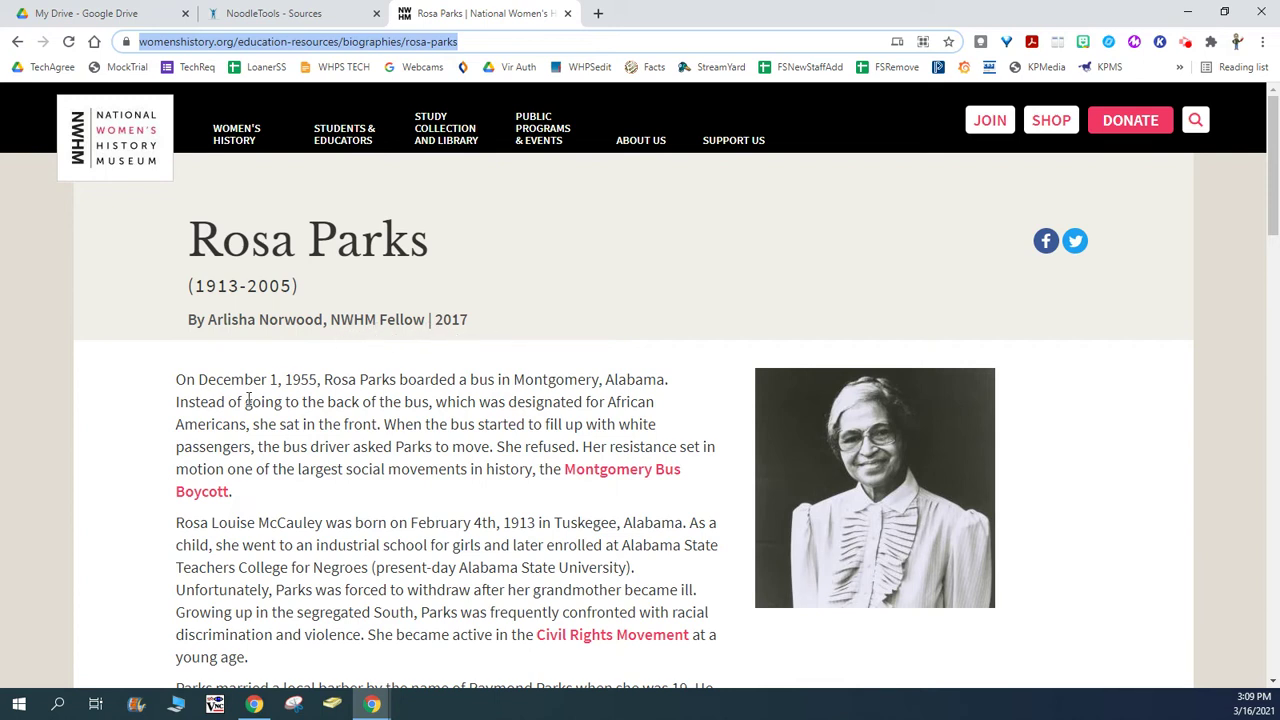
click(201, 381)
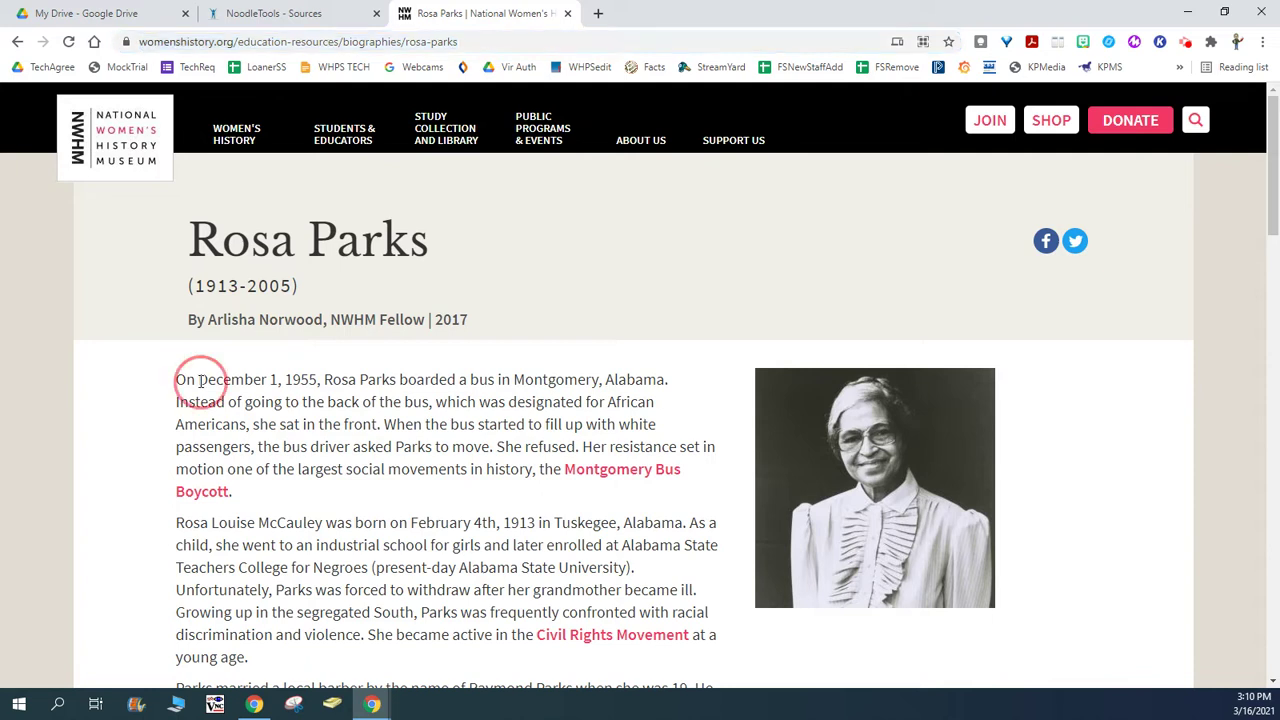
drag(201, 381, 322, 381)
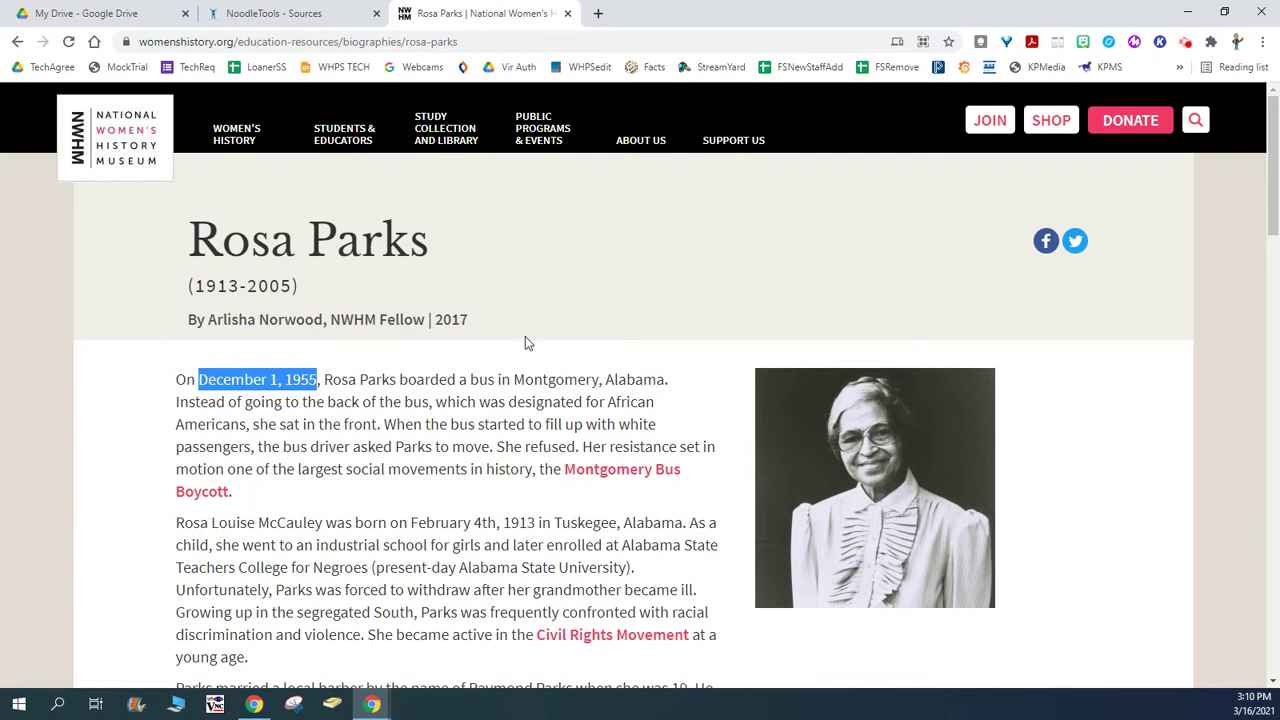
drag(472, 319, 435, 319)
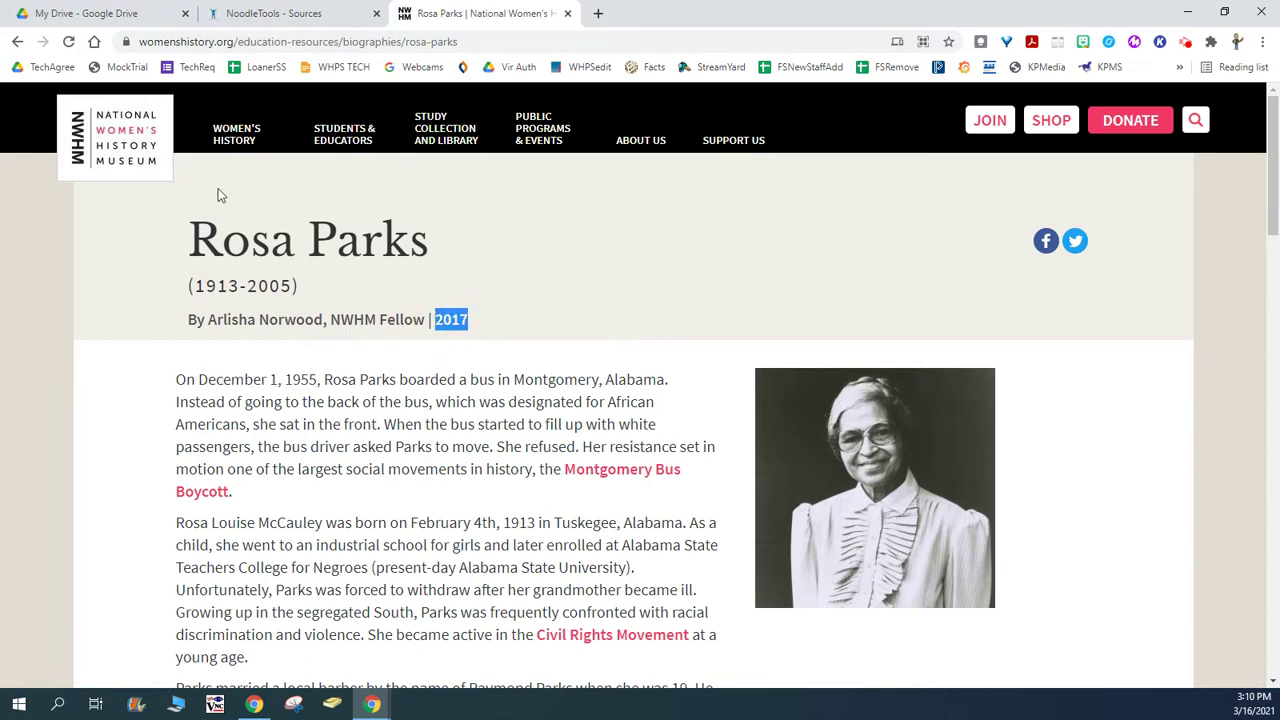
click(286, 16)
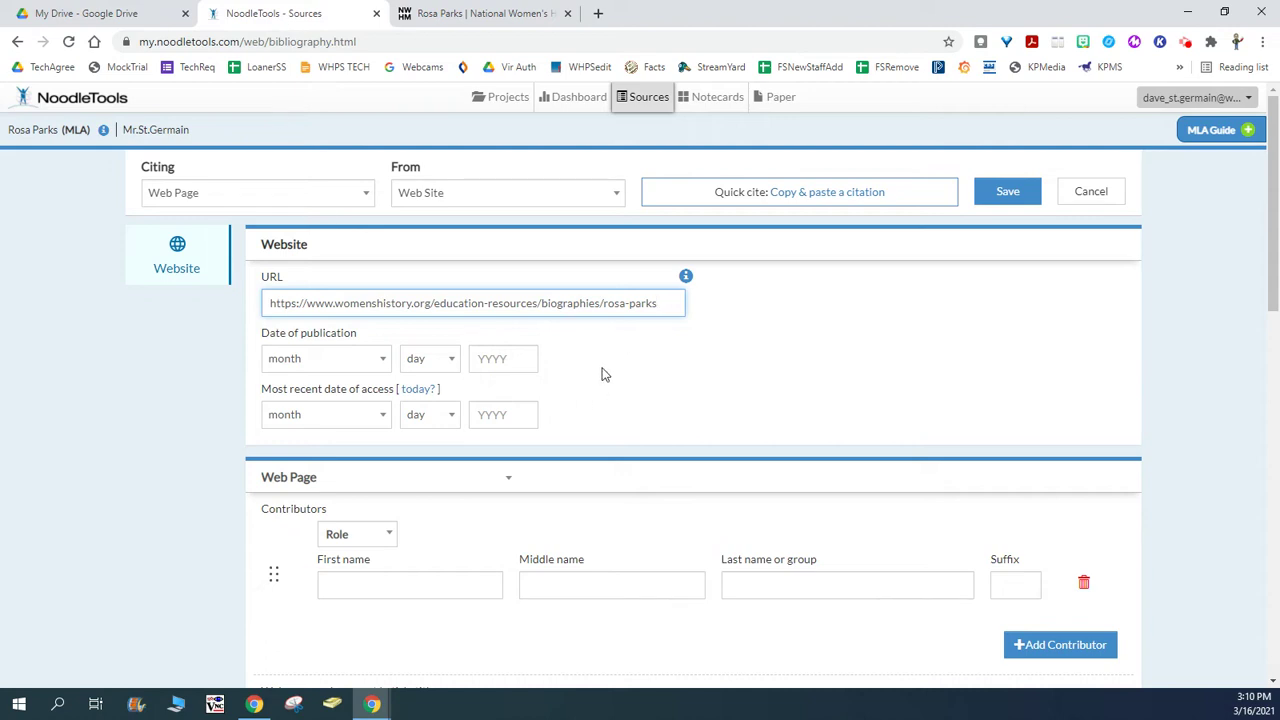
click(483, 363)
text(2017)
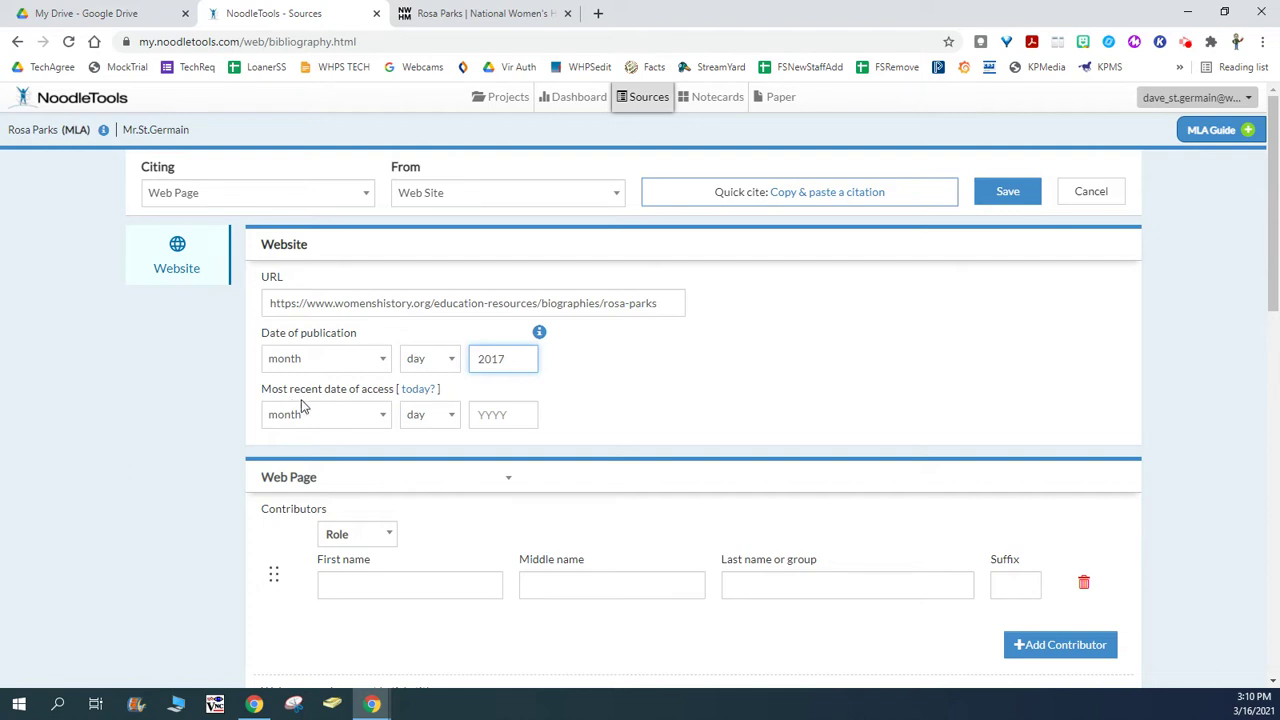
click(419, 391)
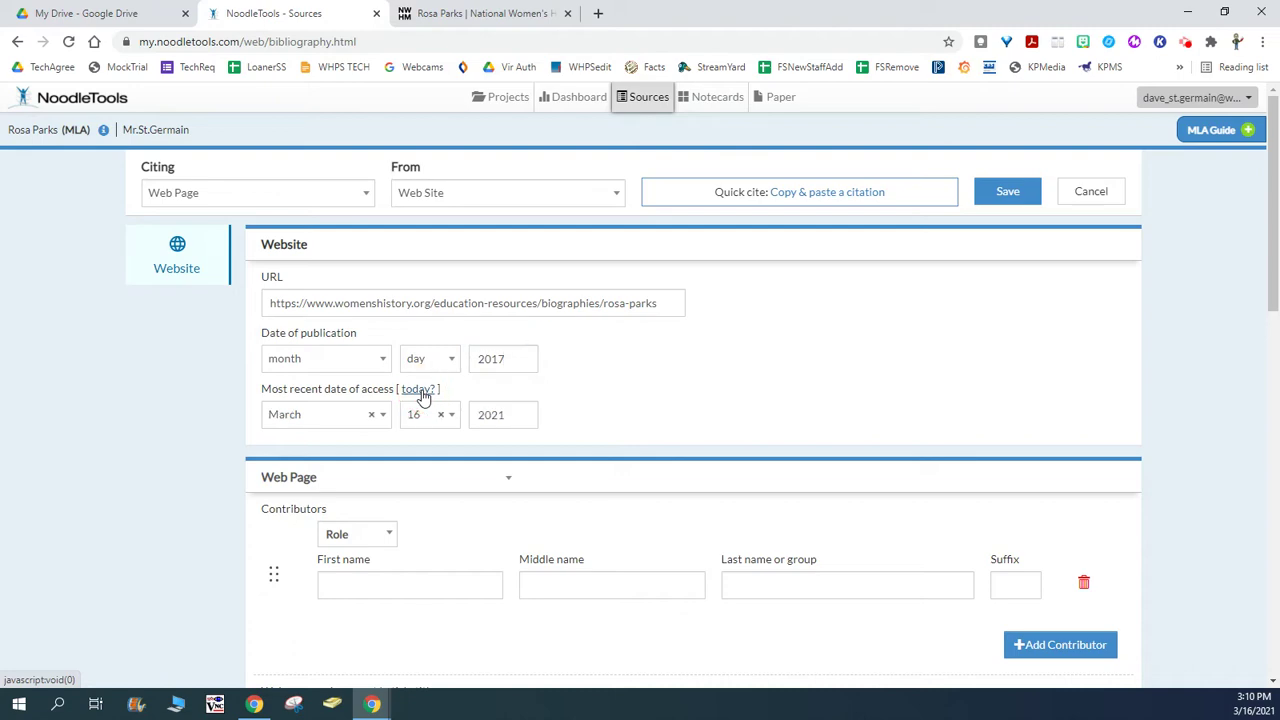
- Copy the author's full name from the byline of the Rosa Parks biography
scroll(500, 526, down, 2)
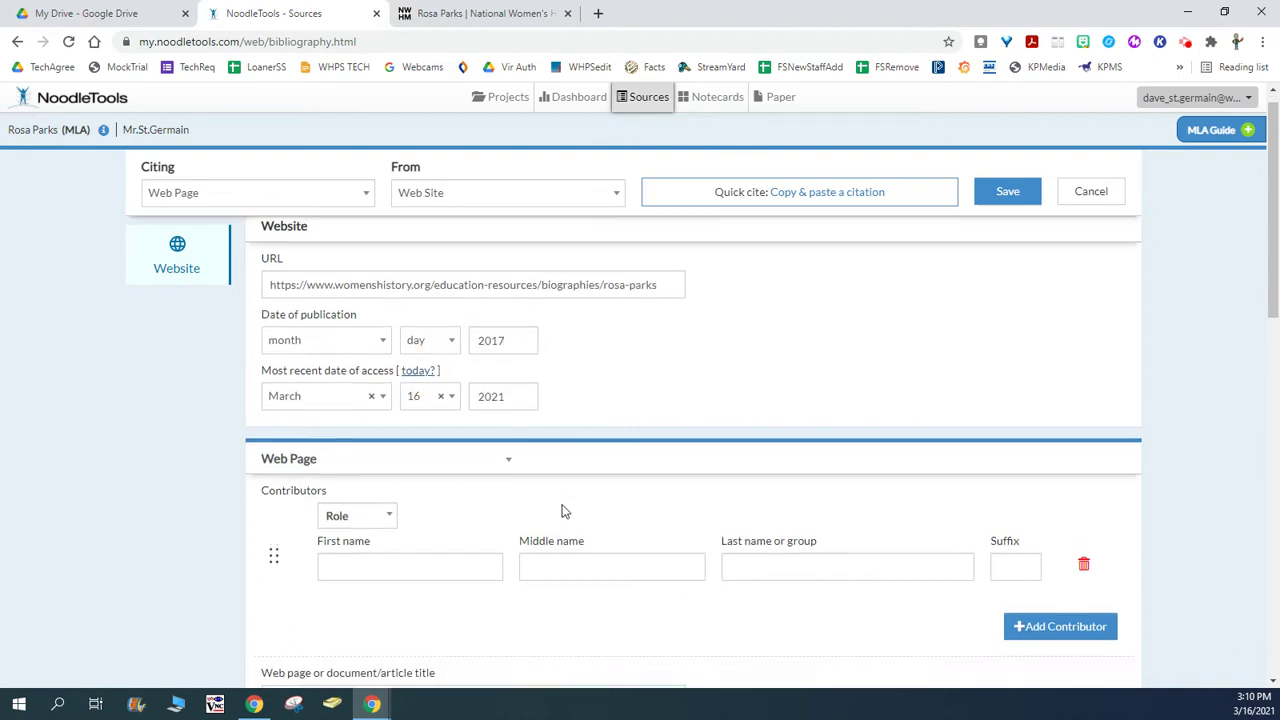
click(437, 14)
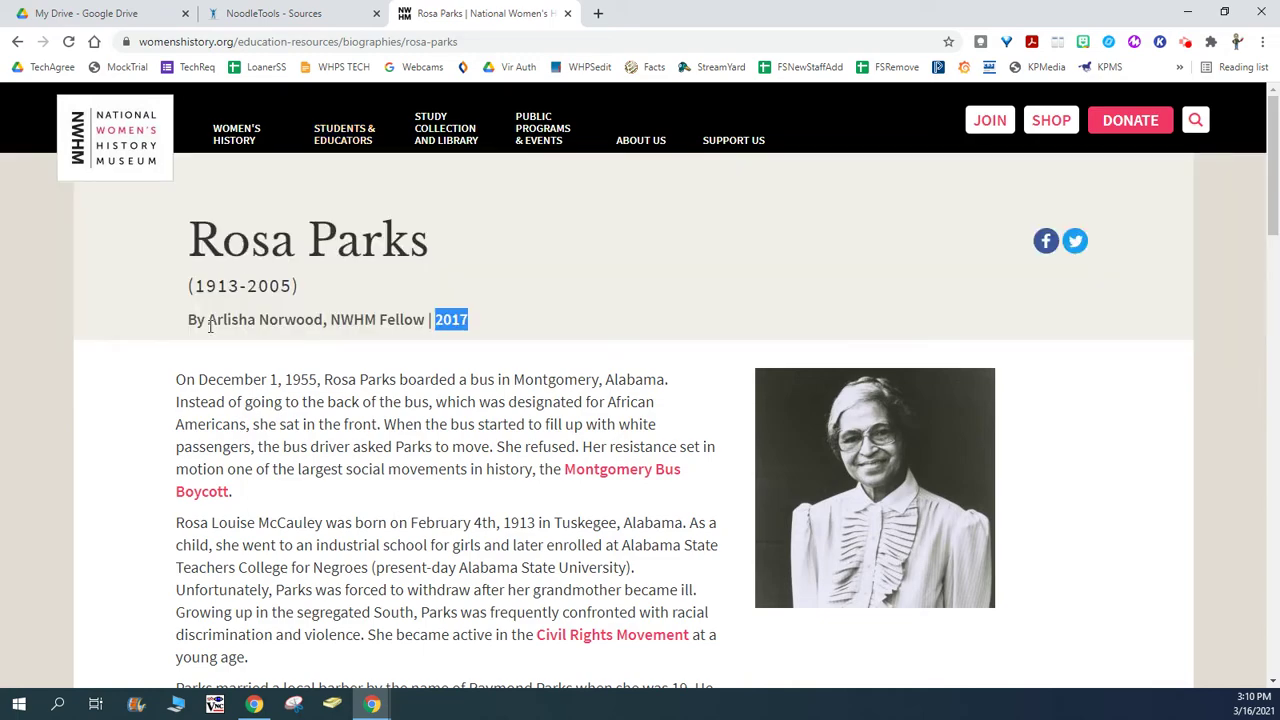
scroll(290, 374, down, 12)
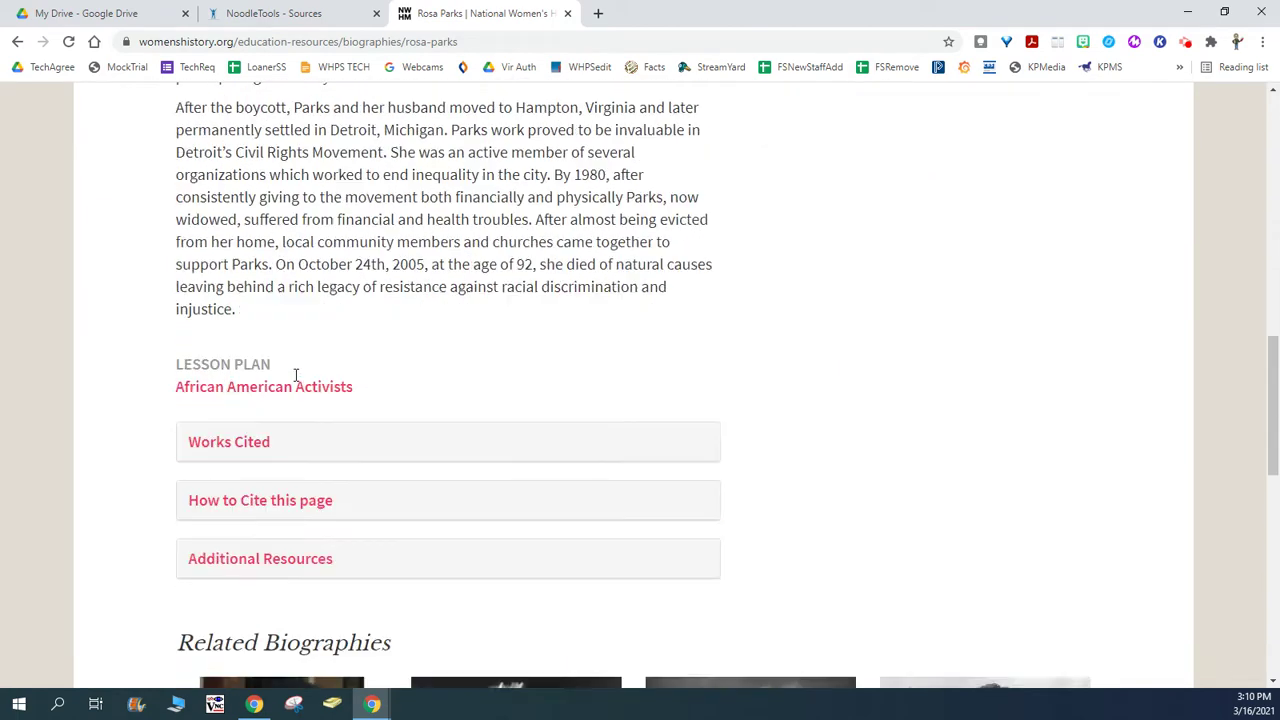
scroll(295, 375, up, 3)
scroll(299, 380, down, 1)
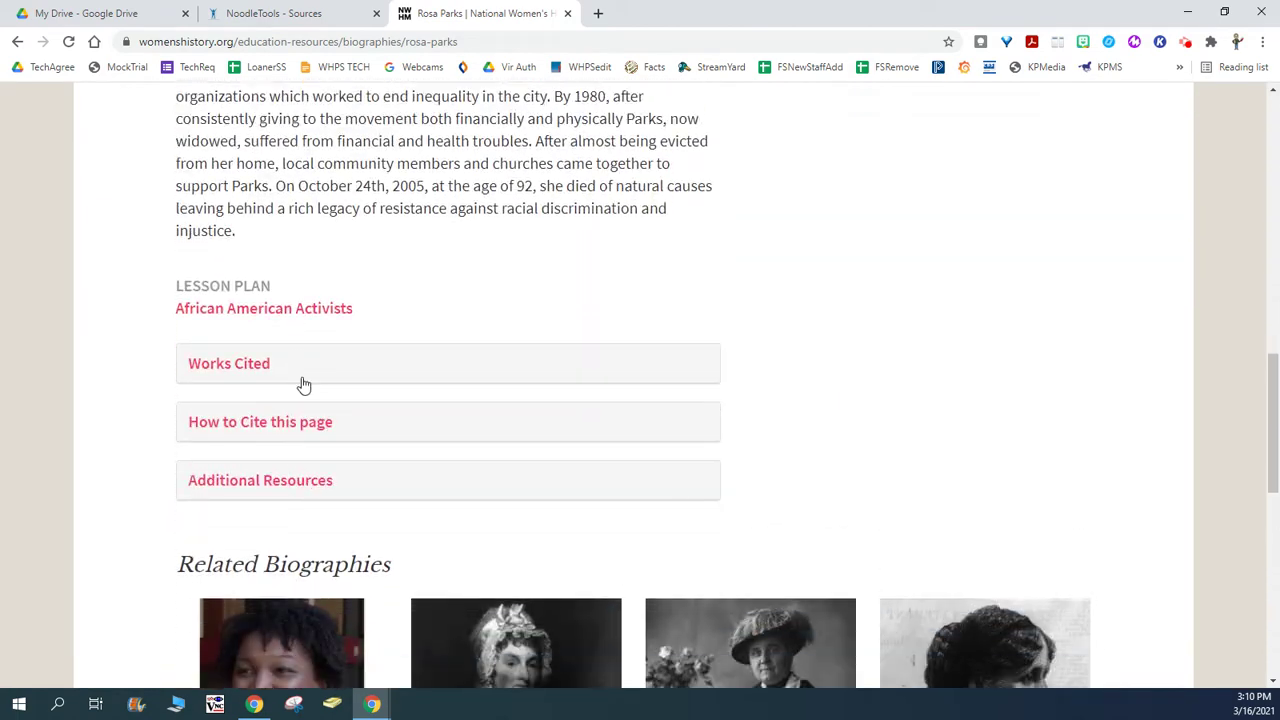
scroll(300, 386, up, 10)
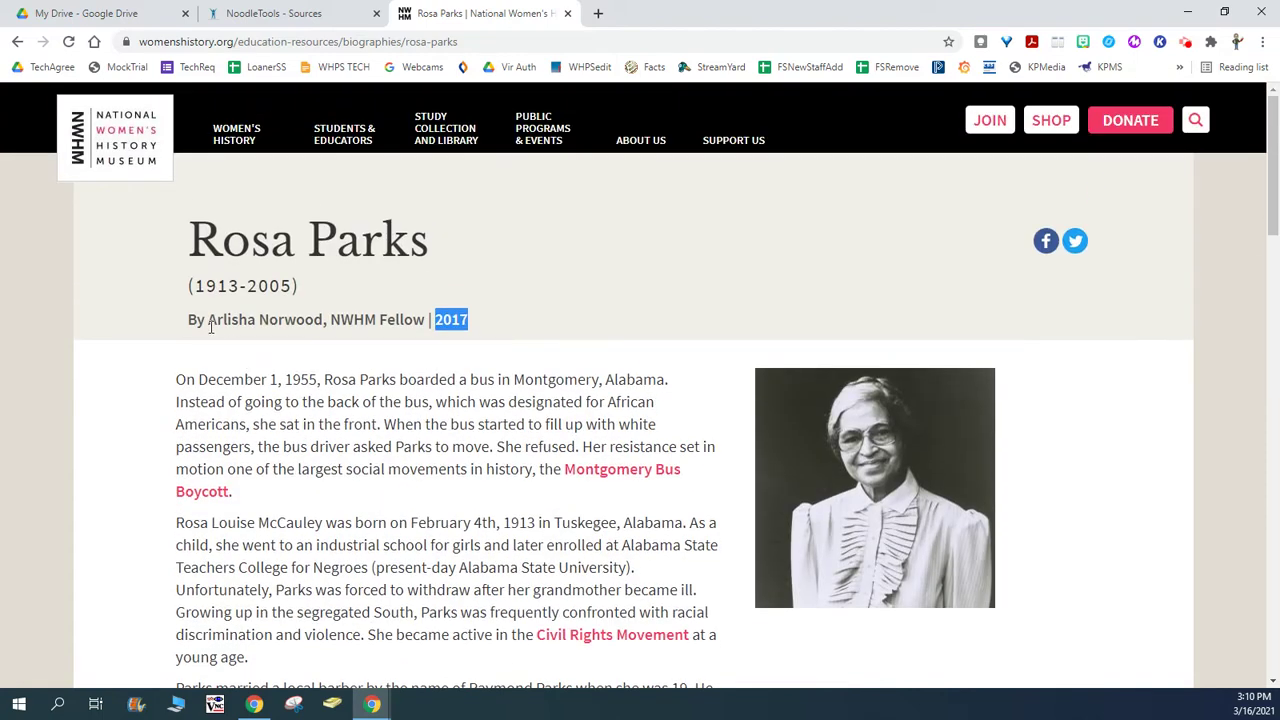
drag(207, 321, 322, 322)
key(ctrl+c)
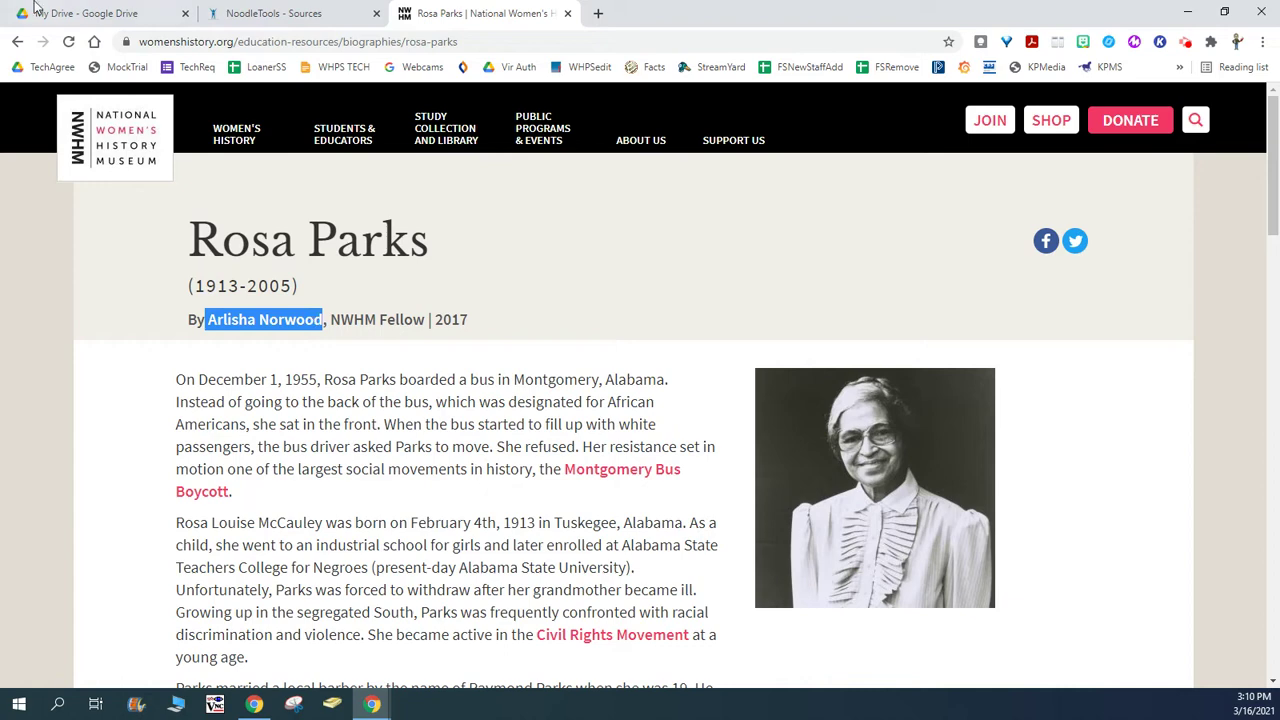
- Paste the author's name into the contributor's first and last name, trimming each to the matching part
click(262, 18)
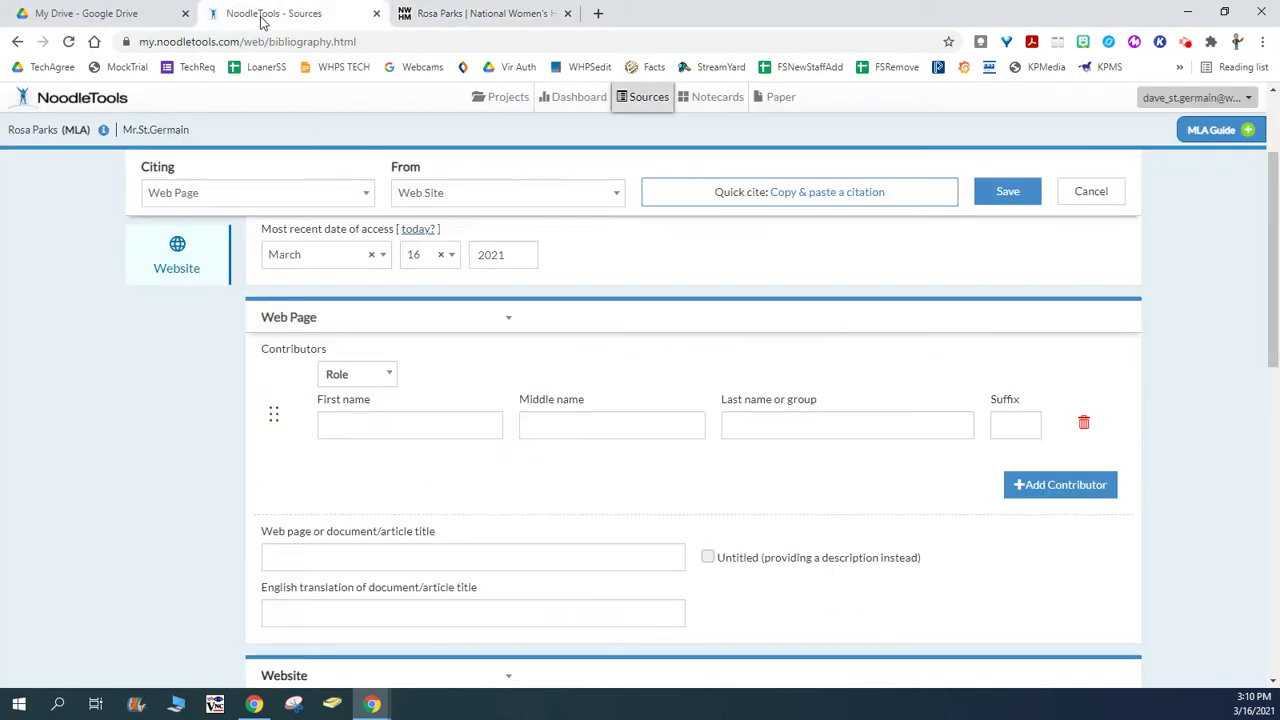
click(341, 425)
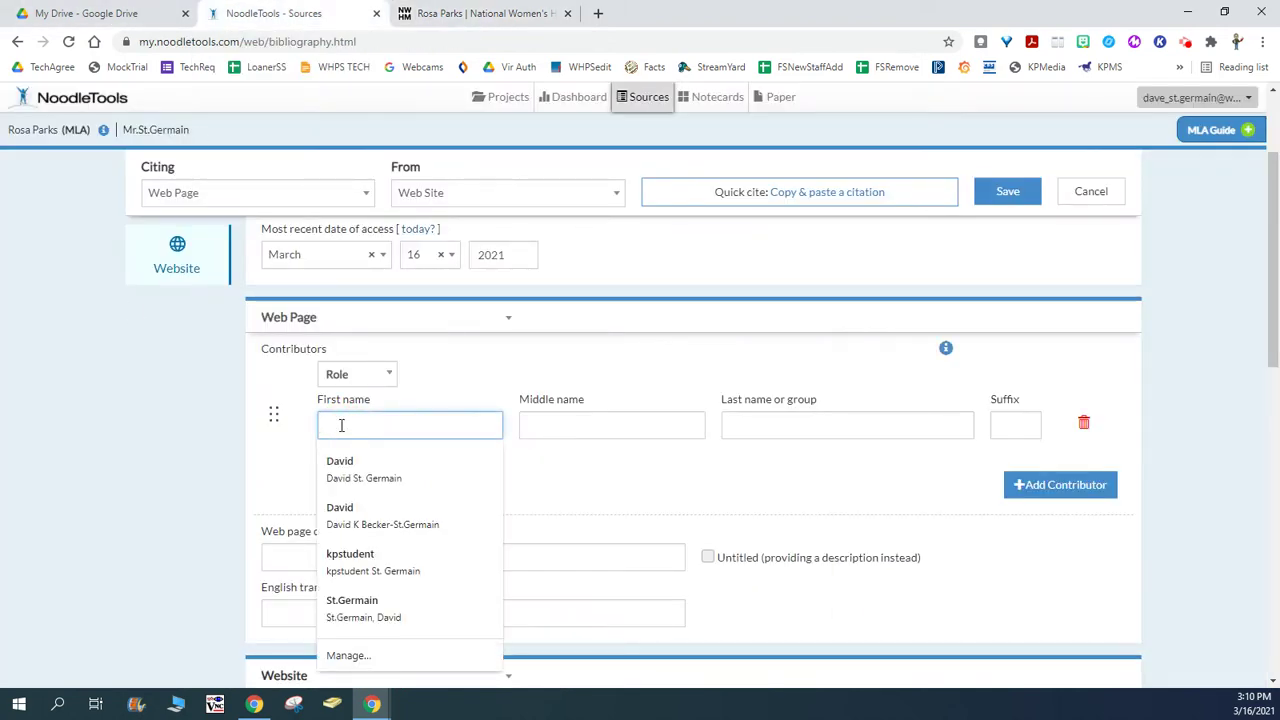
key(ctrl+v)
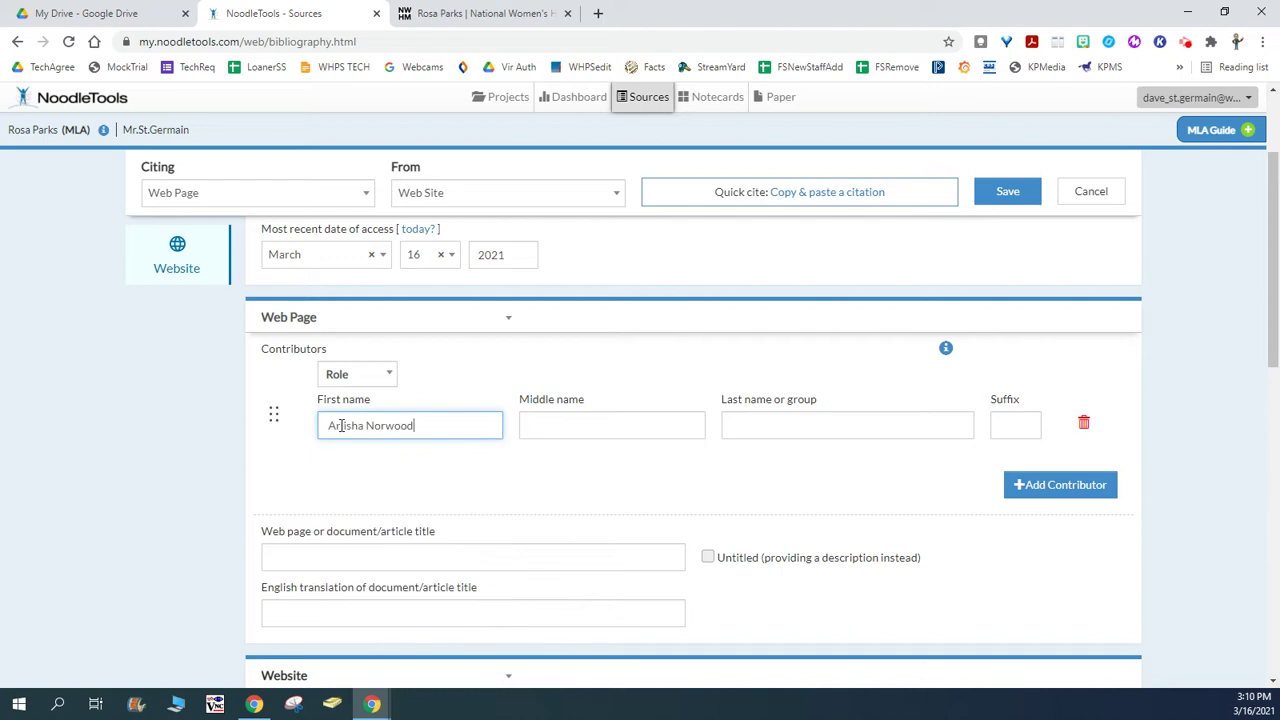
click(772, 414)
key(ctrl+v)
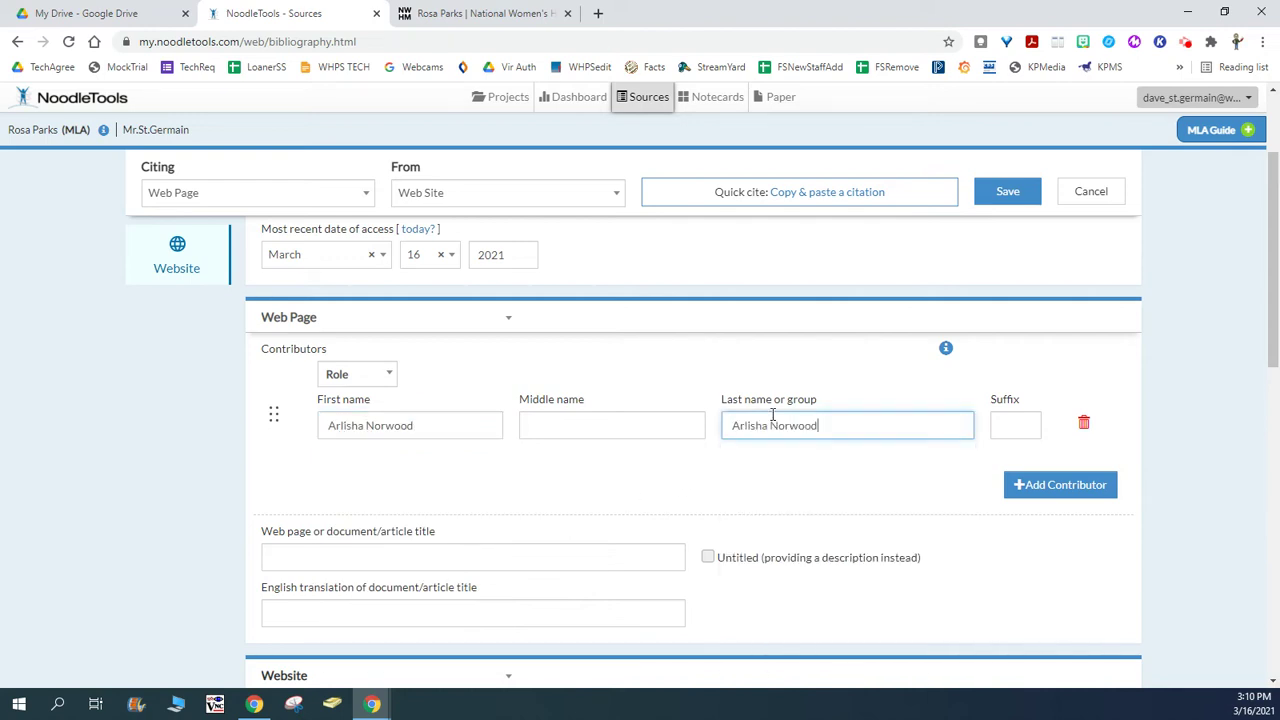
drag(366, 426, 455, 427)
key(BackSpace)
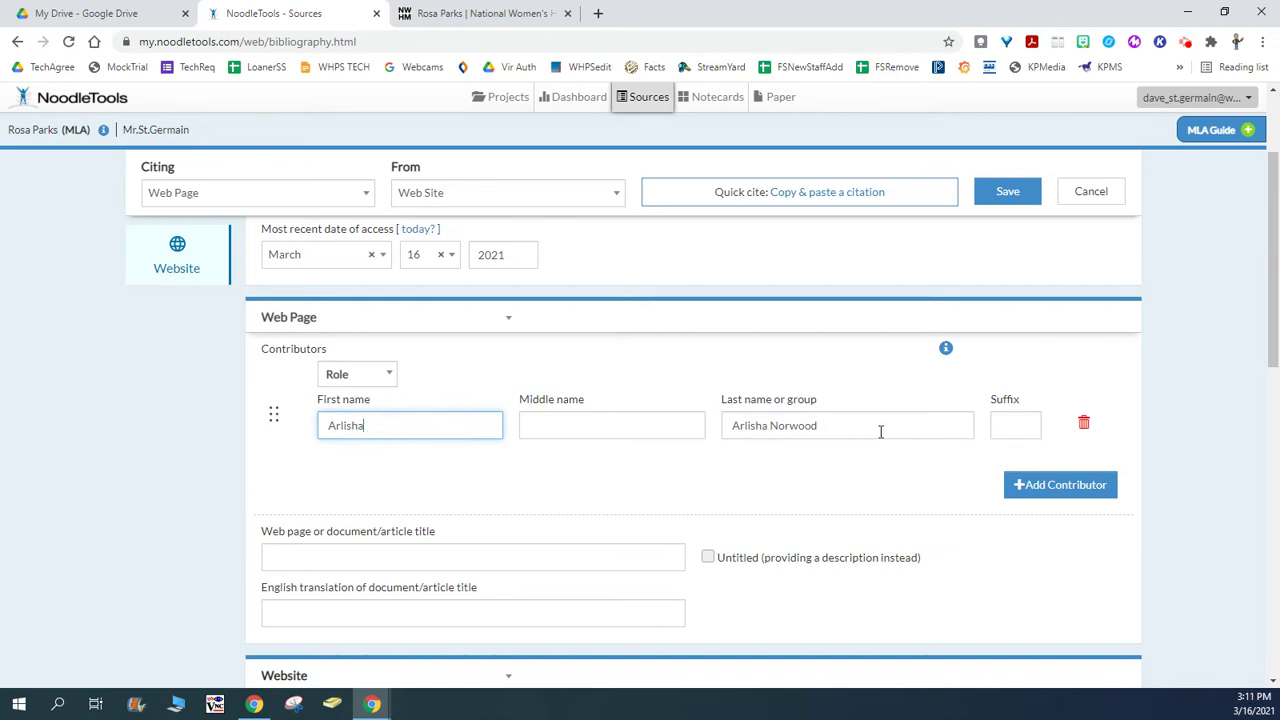
drag(774, 426, 686, 423)
key(BackSpace)
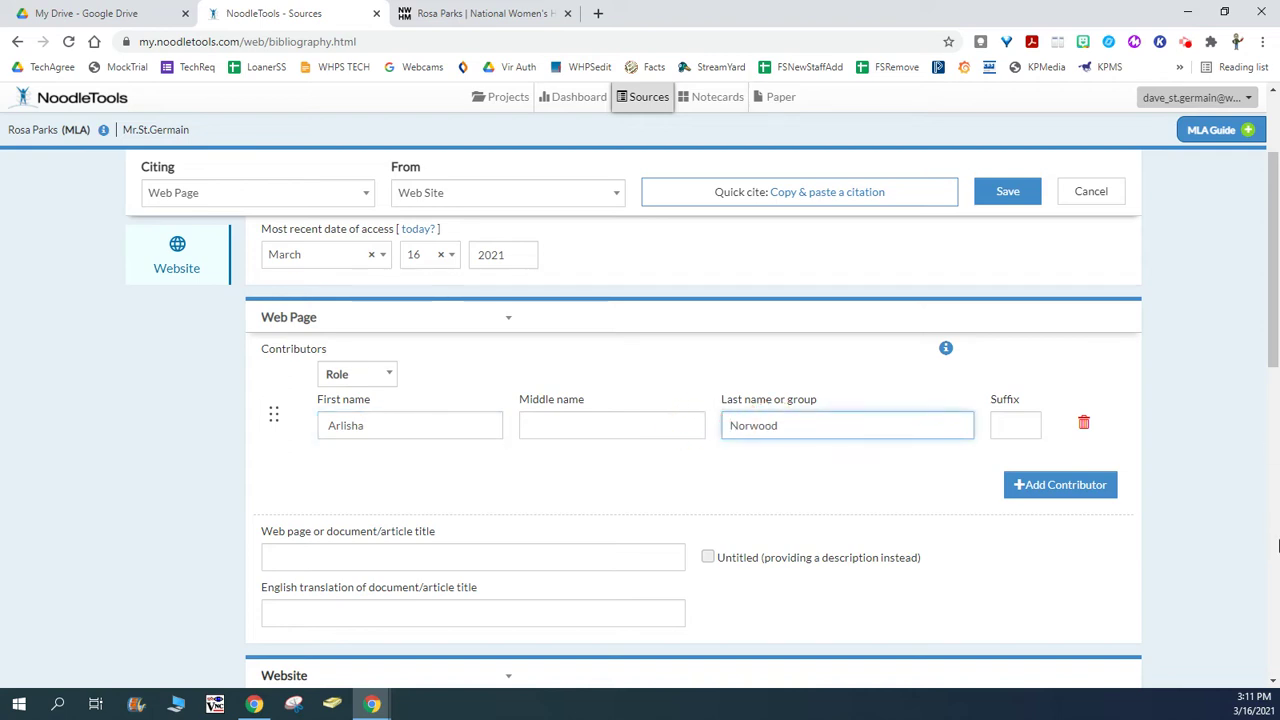
- Add a second contributor entry to the web page and delete it again
click(539, 429)
click(377, 469)
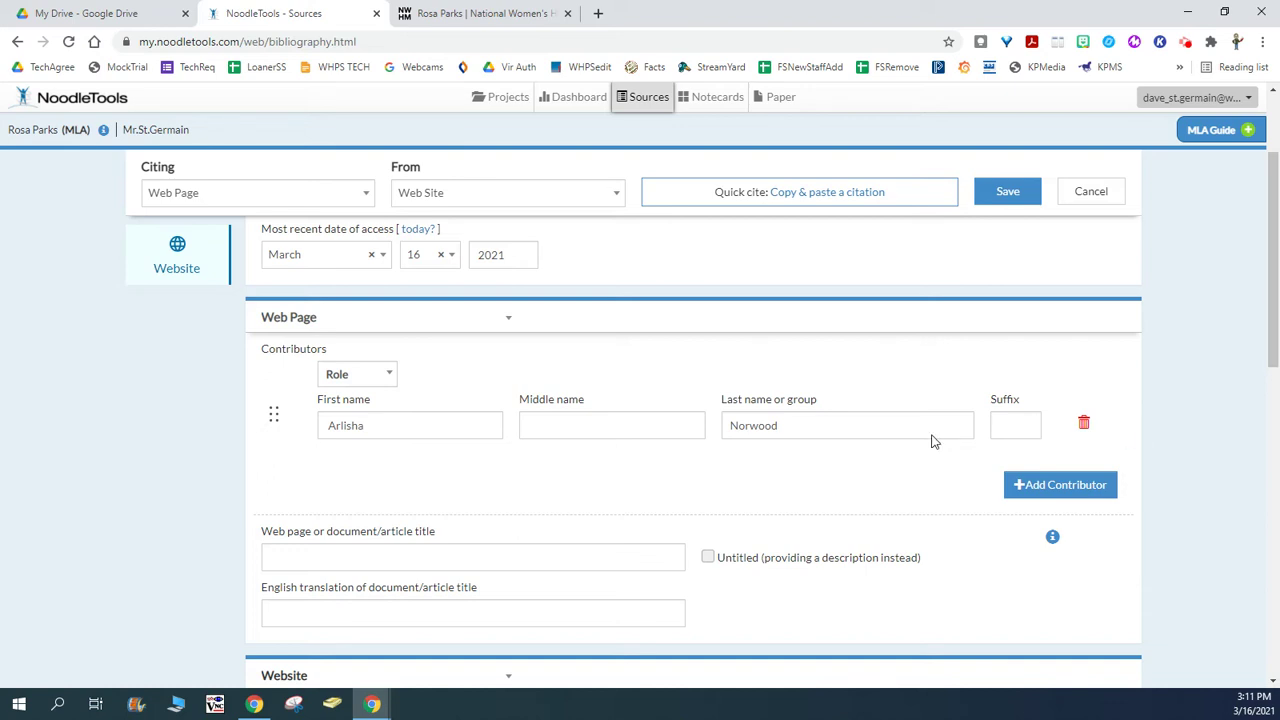
click(1032, 487)
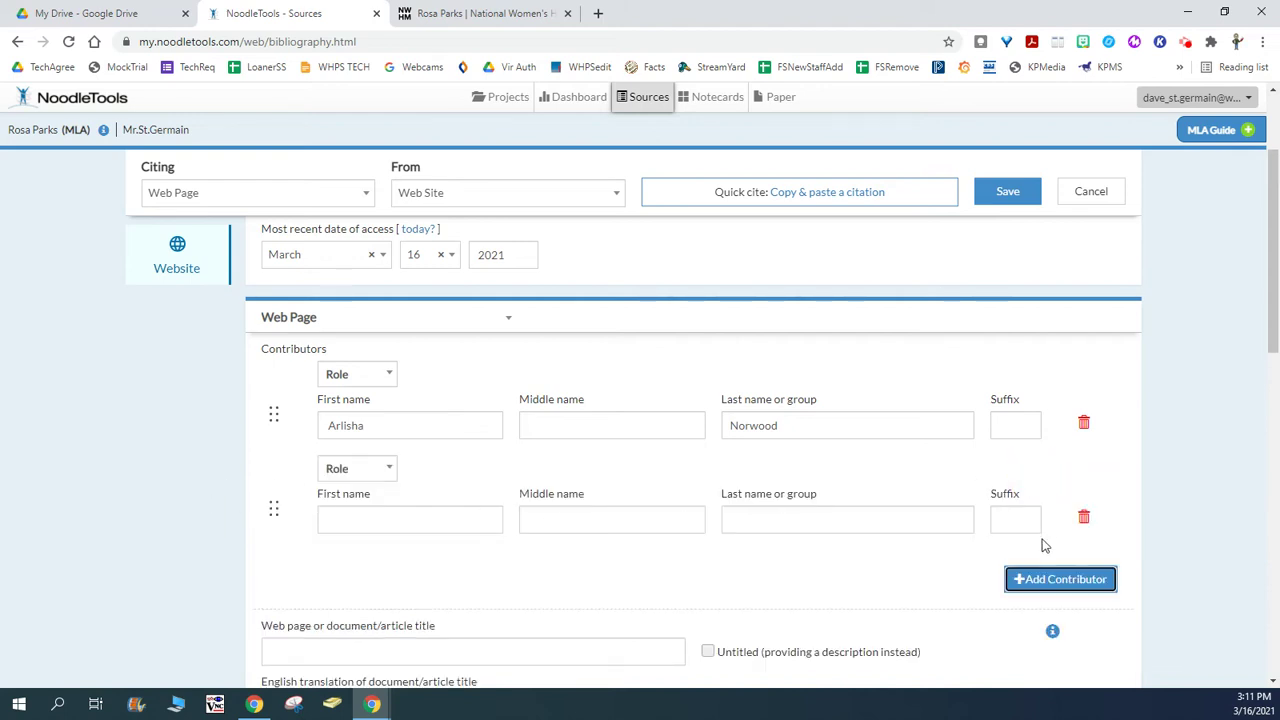
click(1083, 518)
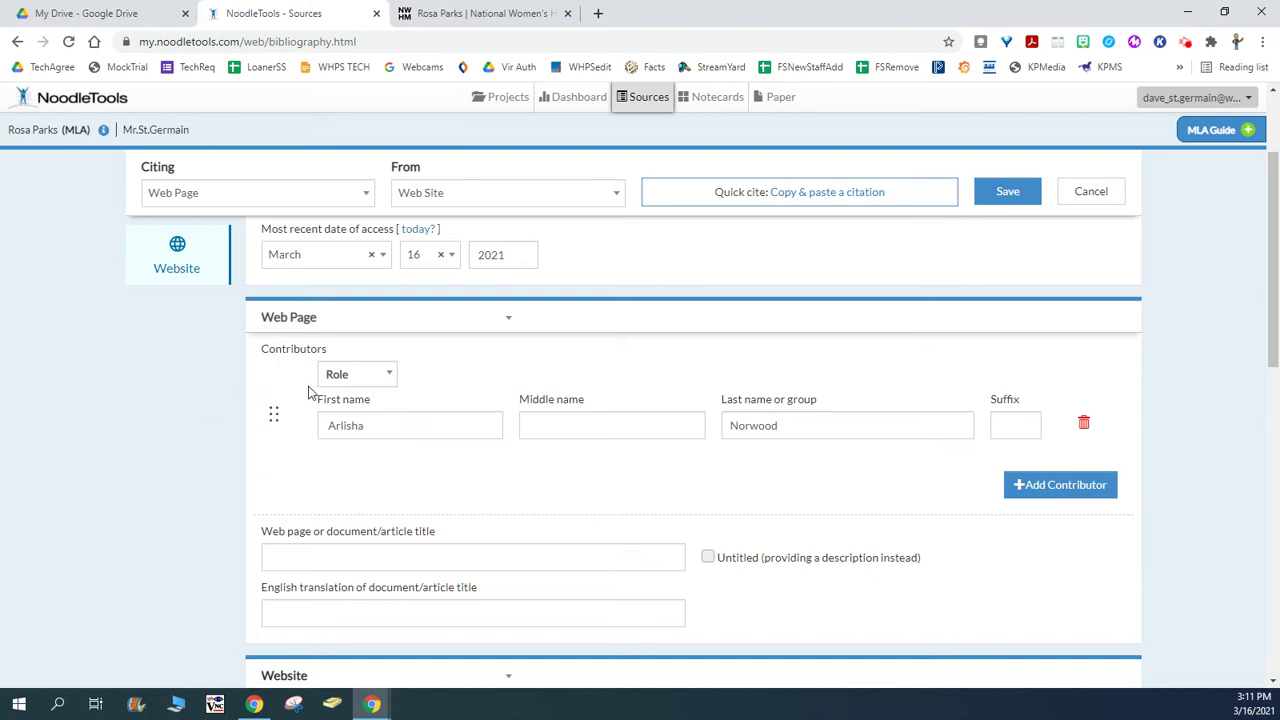
- Set the web page contributor's role to Author
click(389, 374)
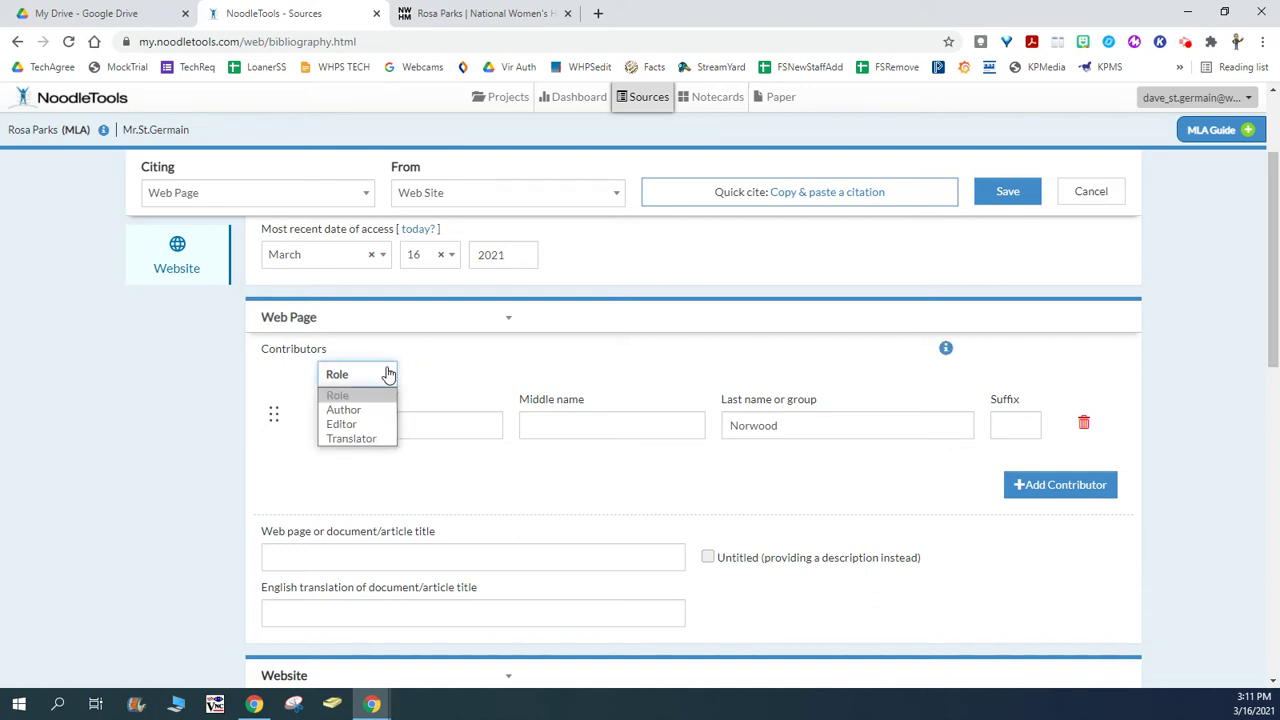
click(337, 410)
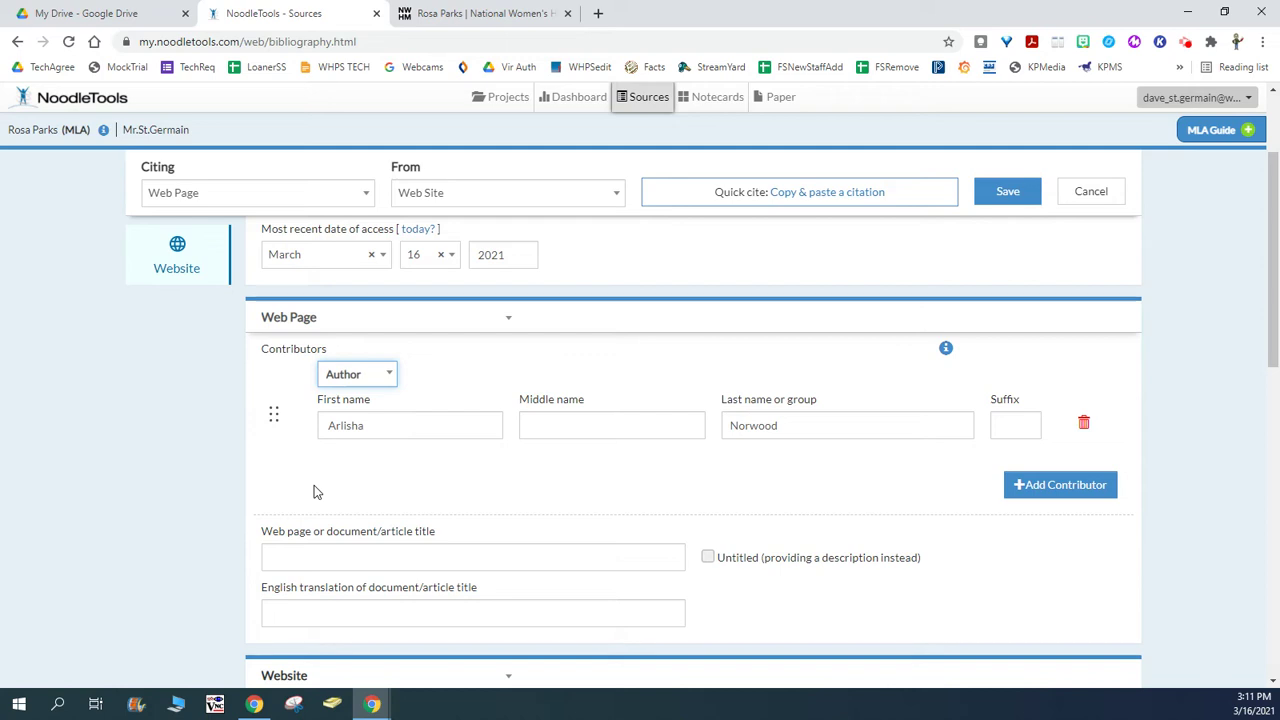
click(388, 376)
click(368, 412)
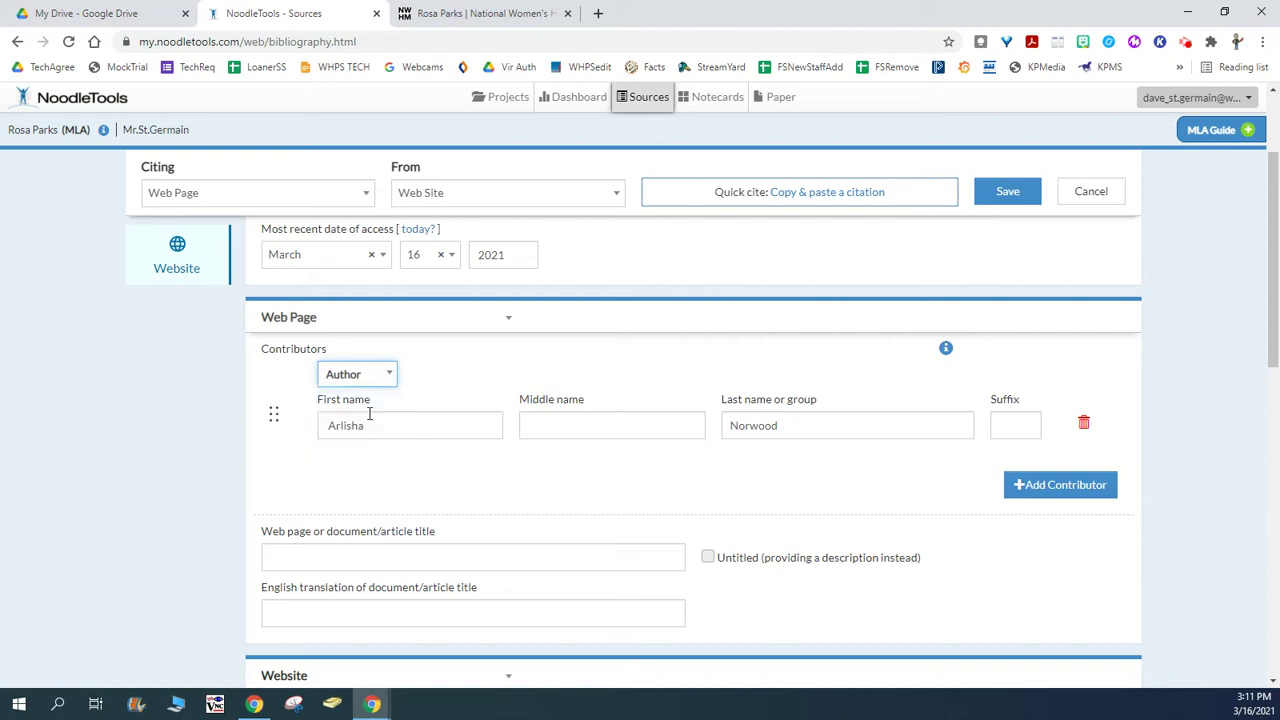
scroll(443, 472, down, 1)
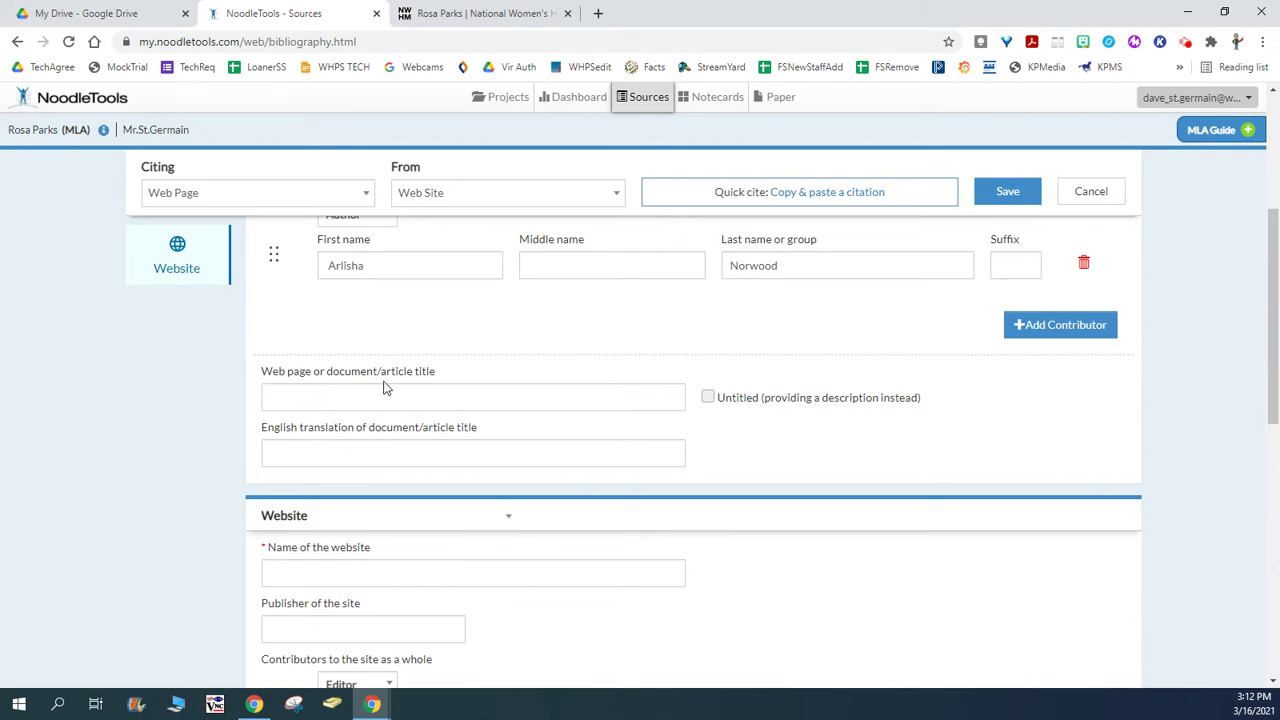
- Copy the "Rosa Parks" heading from the biography page and paste it as the web page or document/article title
click(336, 405)
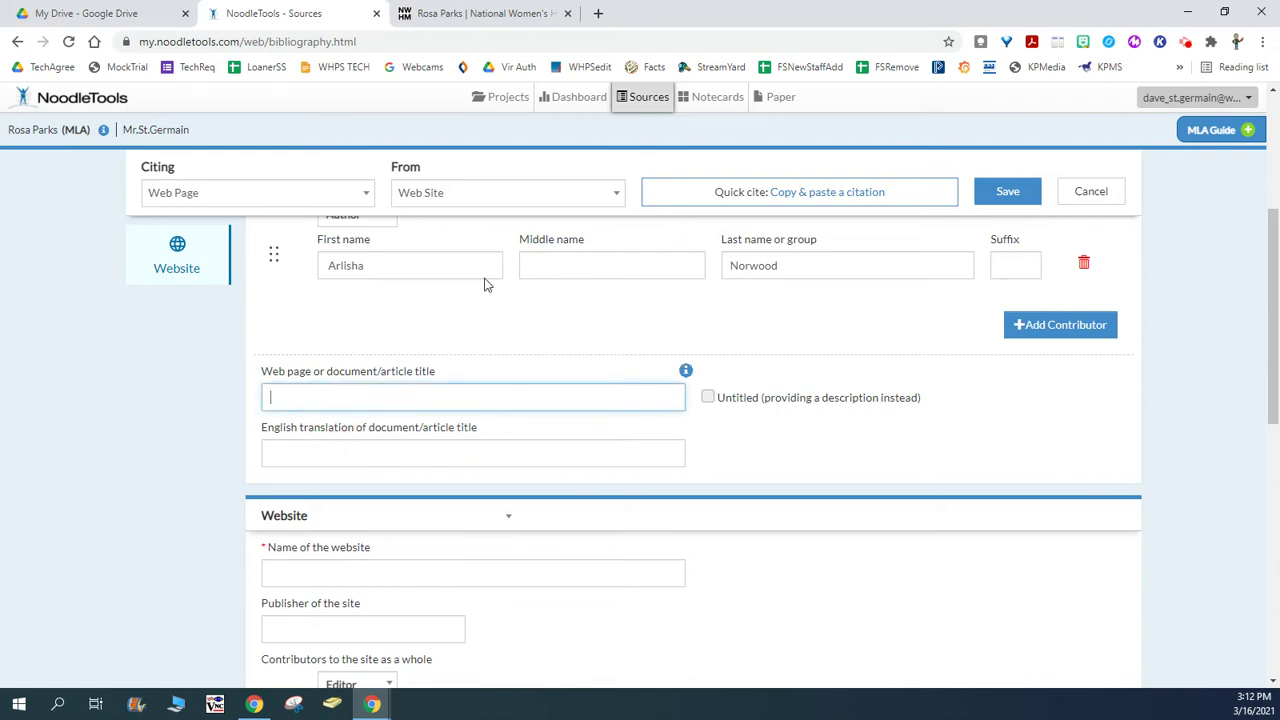
click(503, 14)
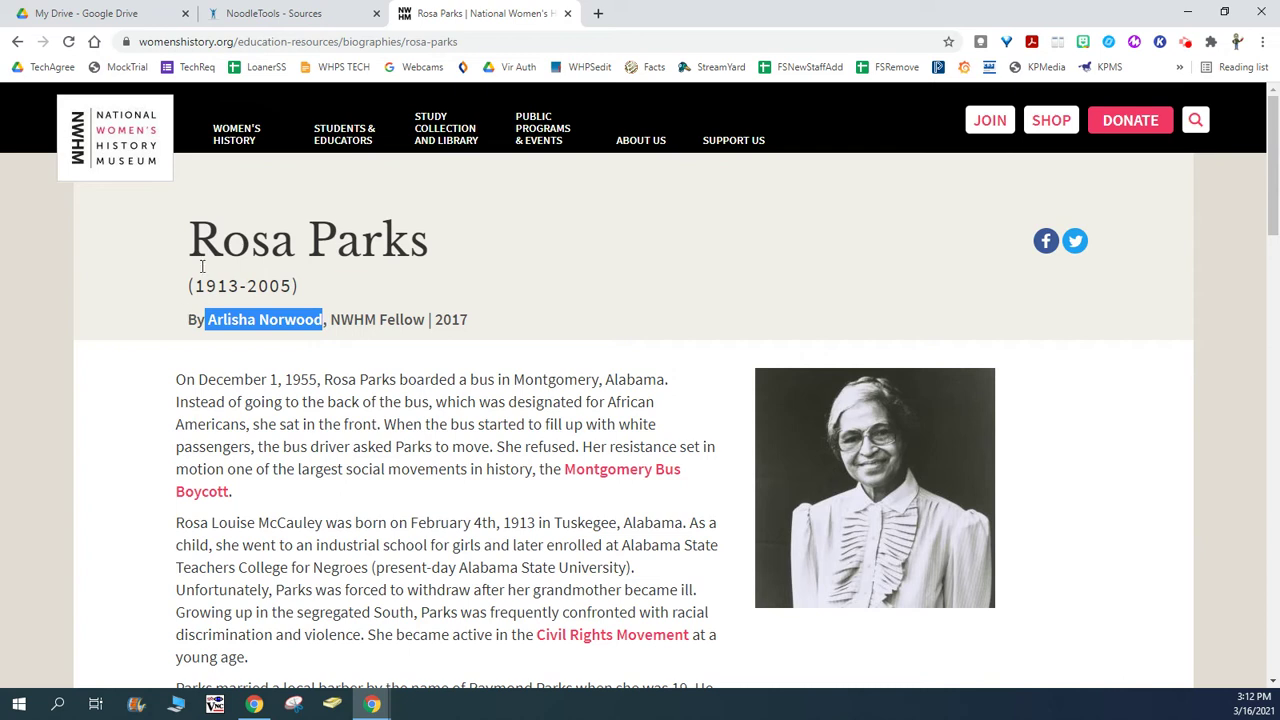
drag(192, 242, 428, 243)
key(ctrl+c)
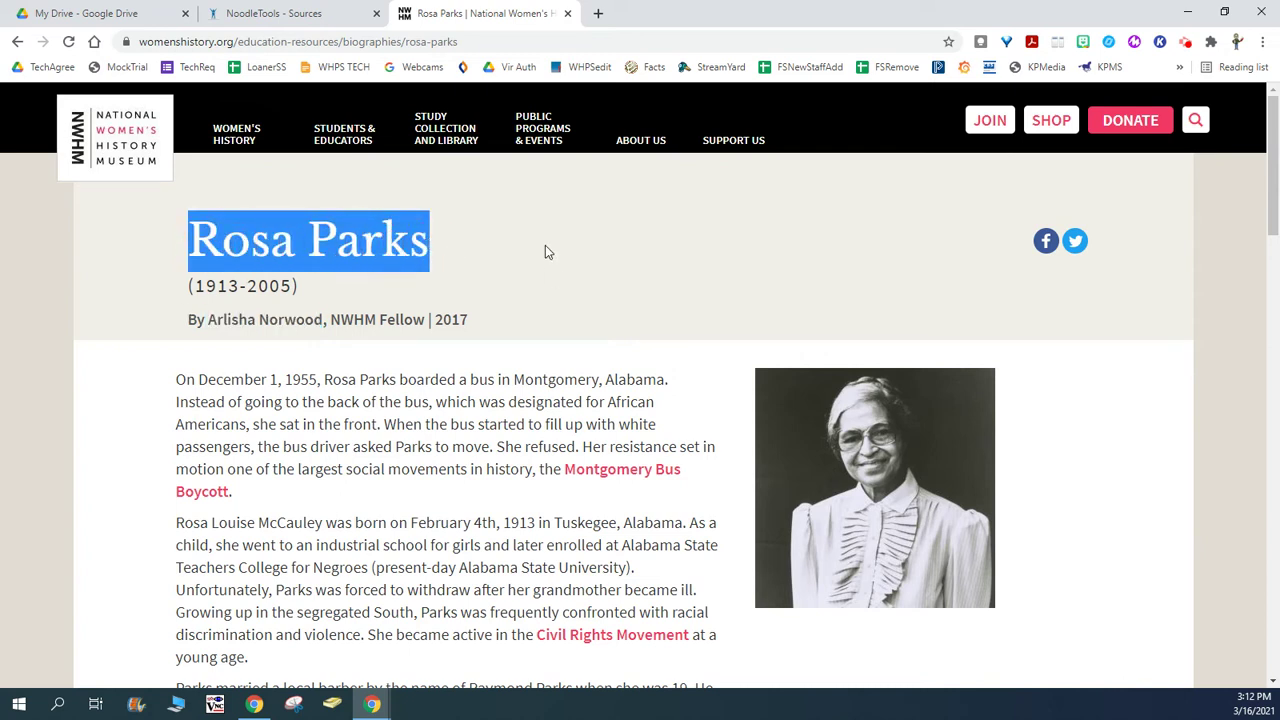
click(281, 15)
click(298, 397)
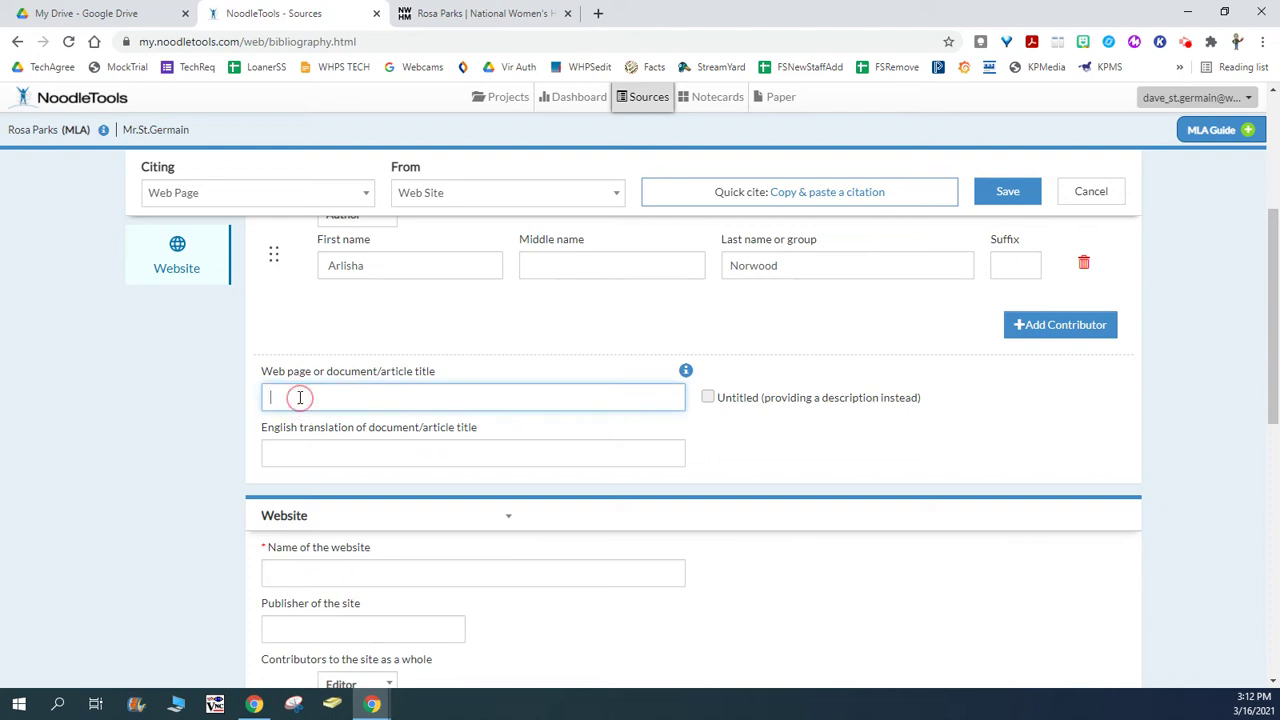
right_click(298, 399)
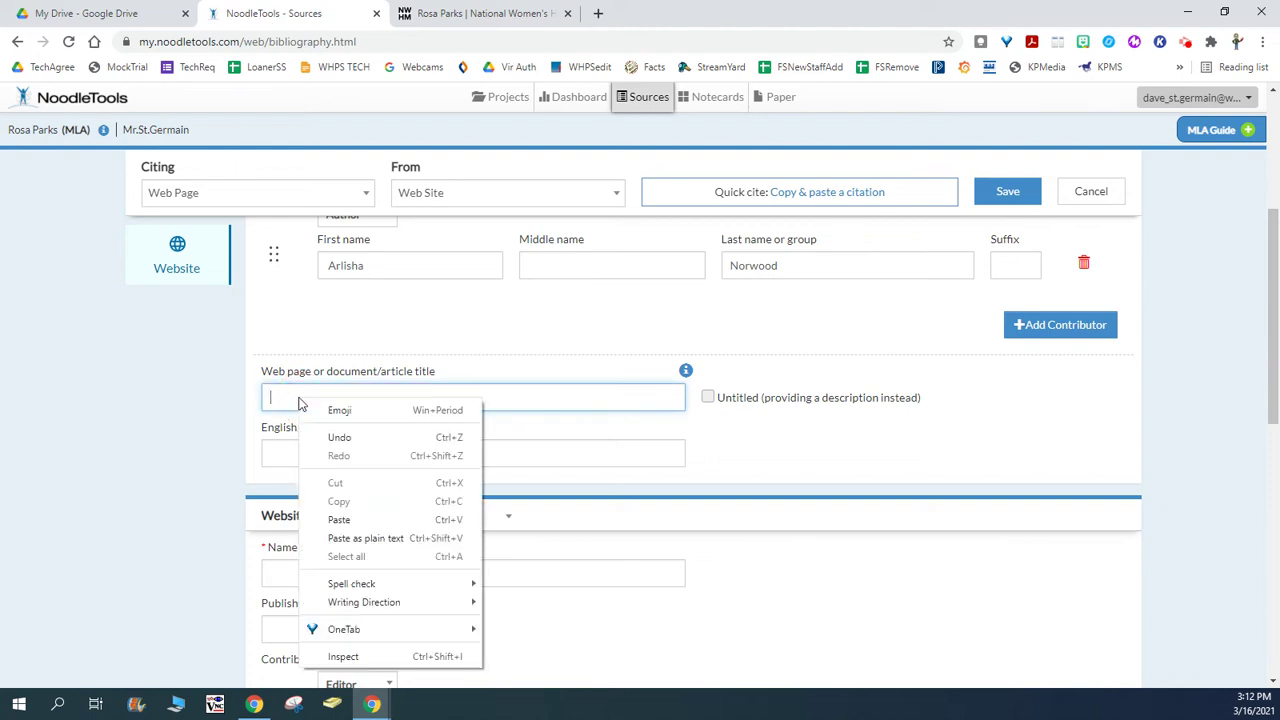
click(325, 520)
click(701, 448)
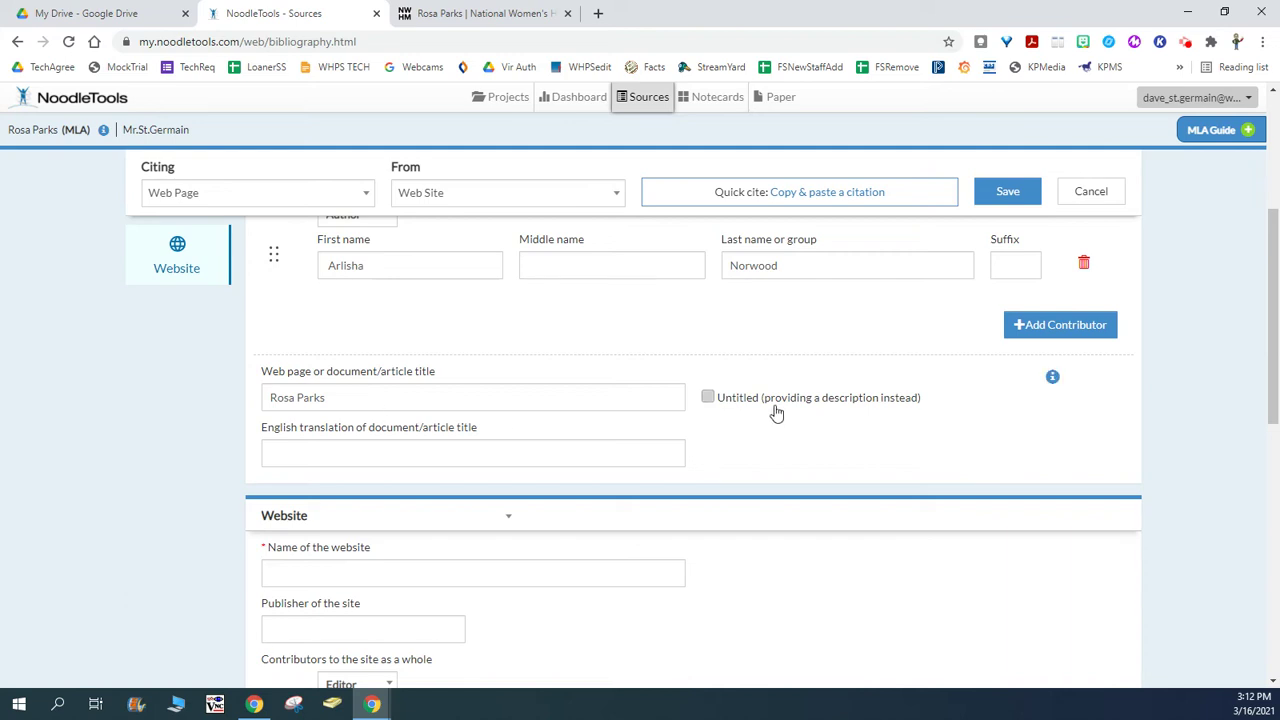
- Turn the Untitled option on and off again, leaving the English translation of the title empty
click(707, 400)
click(707, 399)
drag(272, 397, 345, 406)
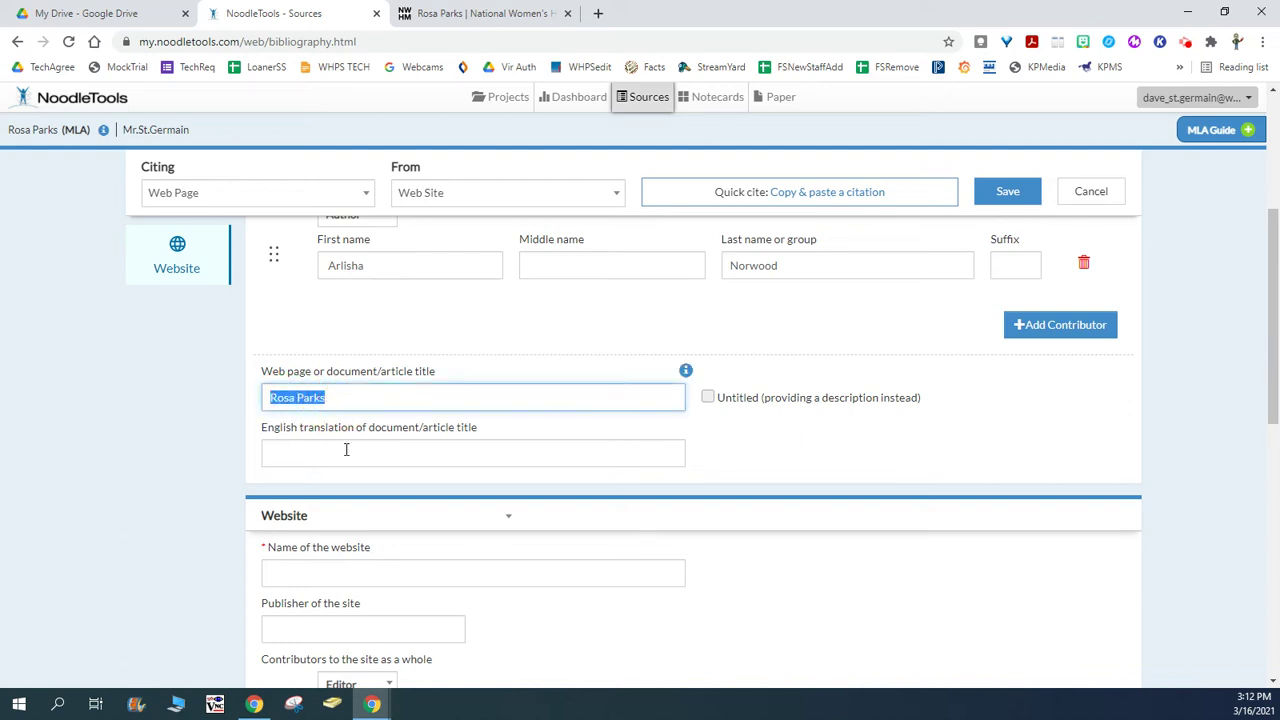
click(273, 453)
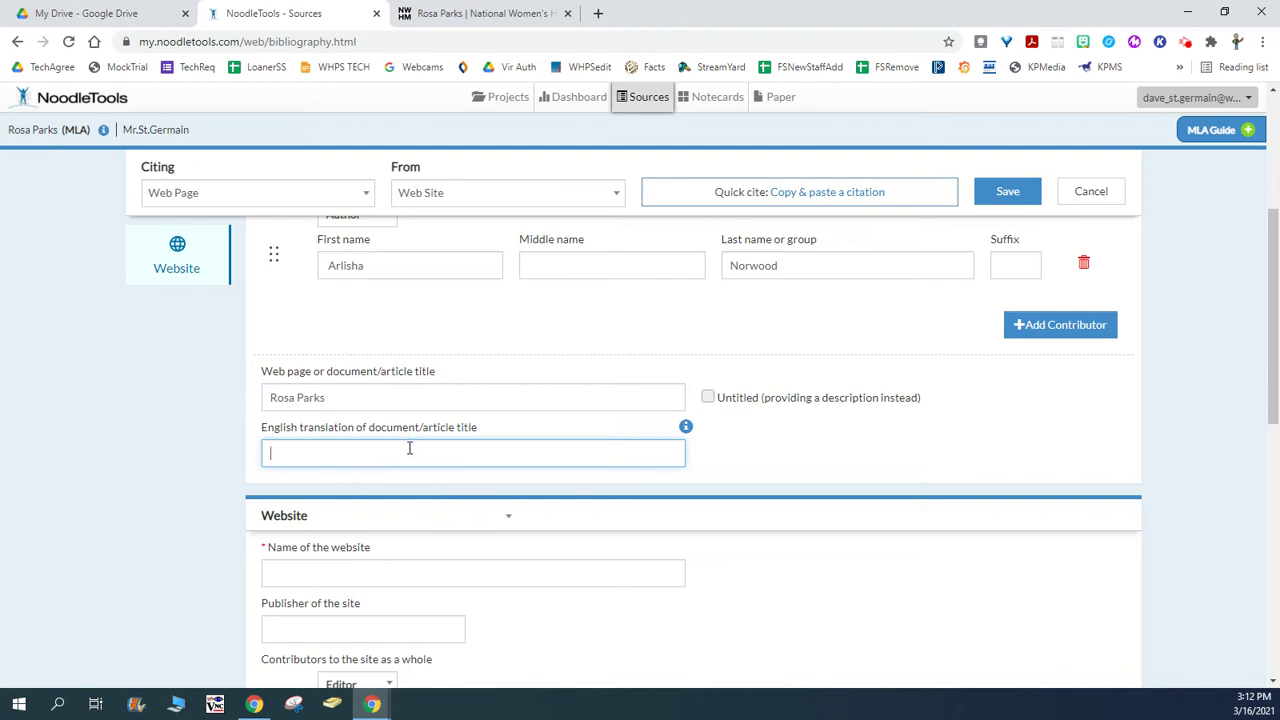
- Find the site's name on the biography page and enter National Women's History Museum as the name of the website
scroll(693, 564, down, 3)
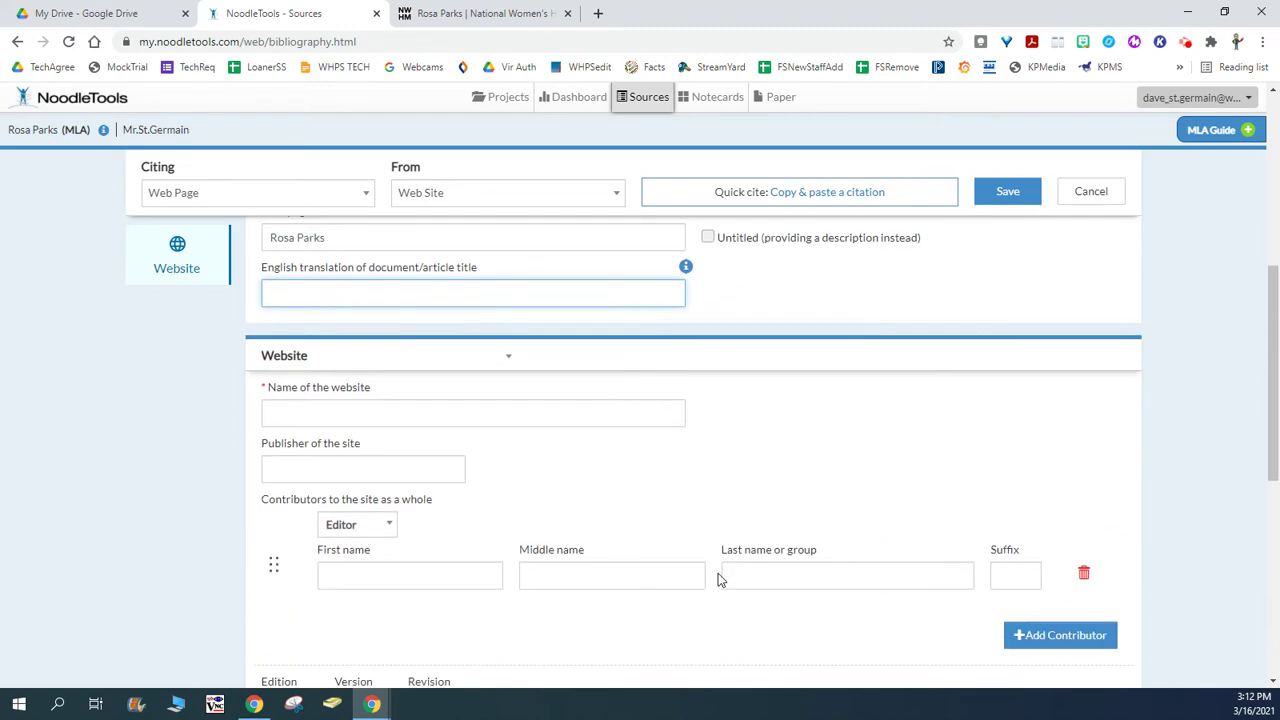
click(280, 330)
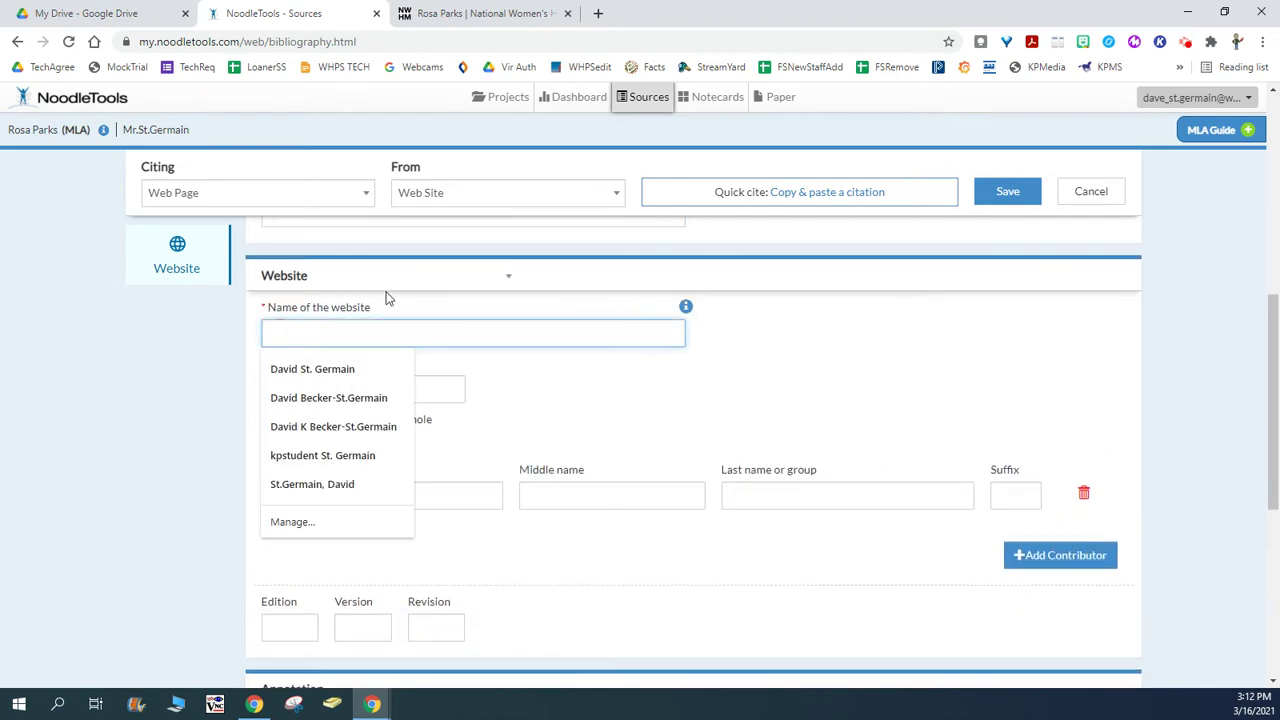
click(436, 22)
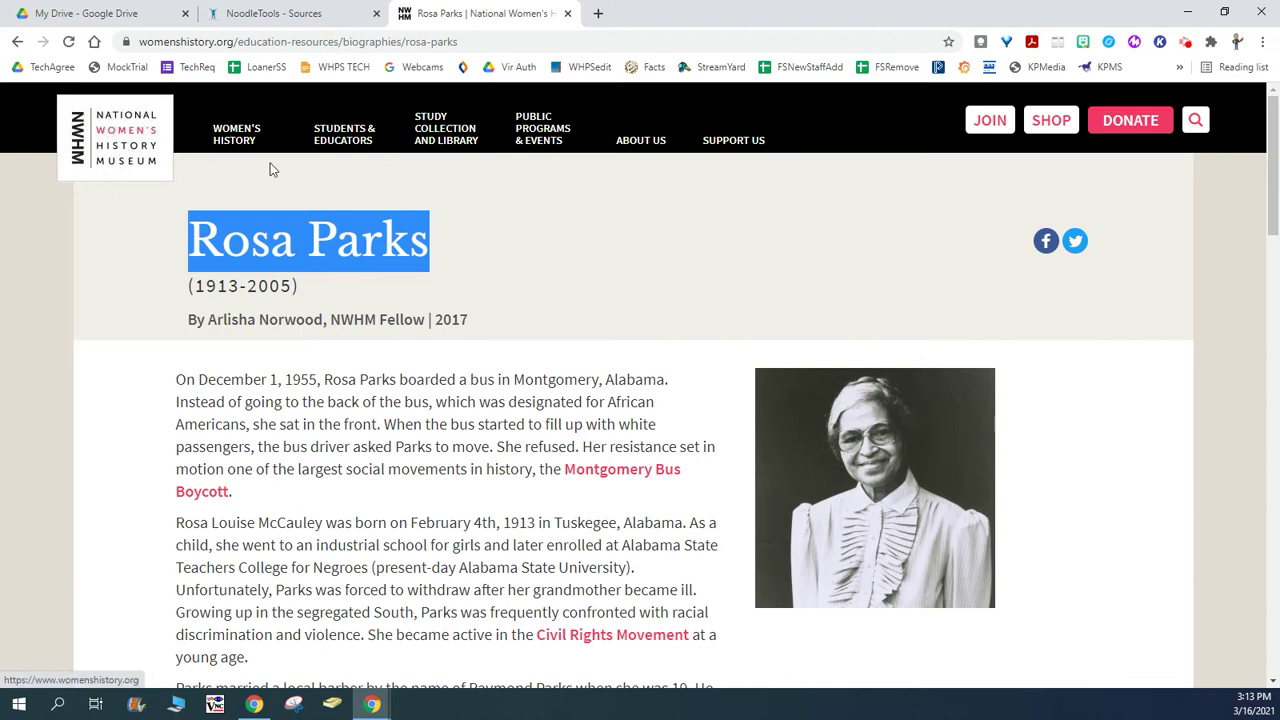
click(281, 13)
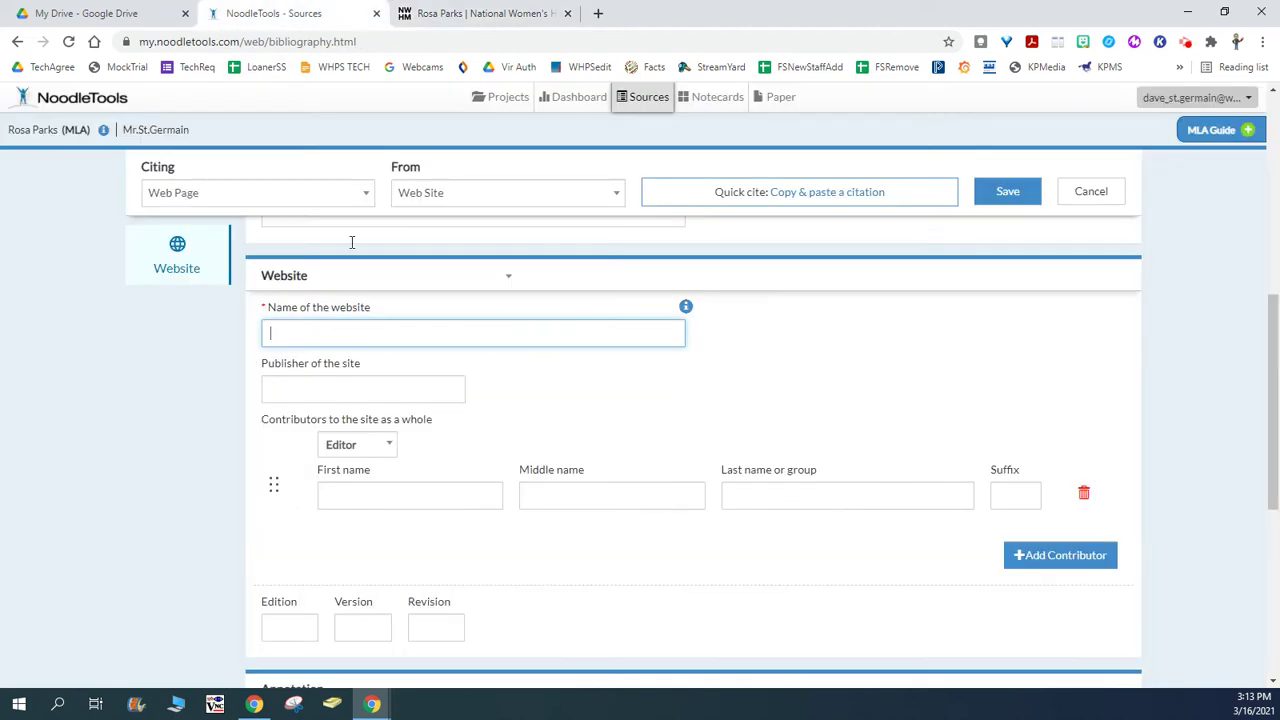
click(294, 332)
text(National Women's History Museum)
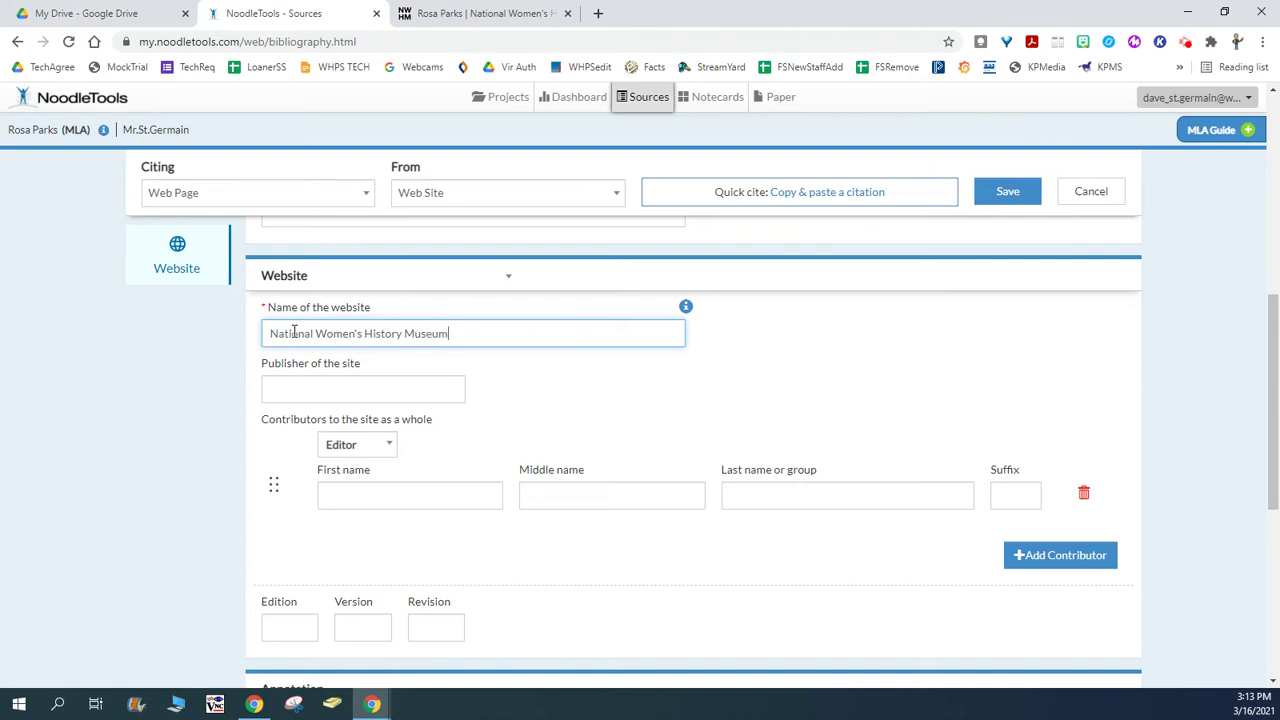
- Examine the biography page from its header to its footer for a site publisher, and return to the citation form
click(527, 14)
click(296, 14)
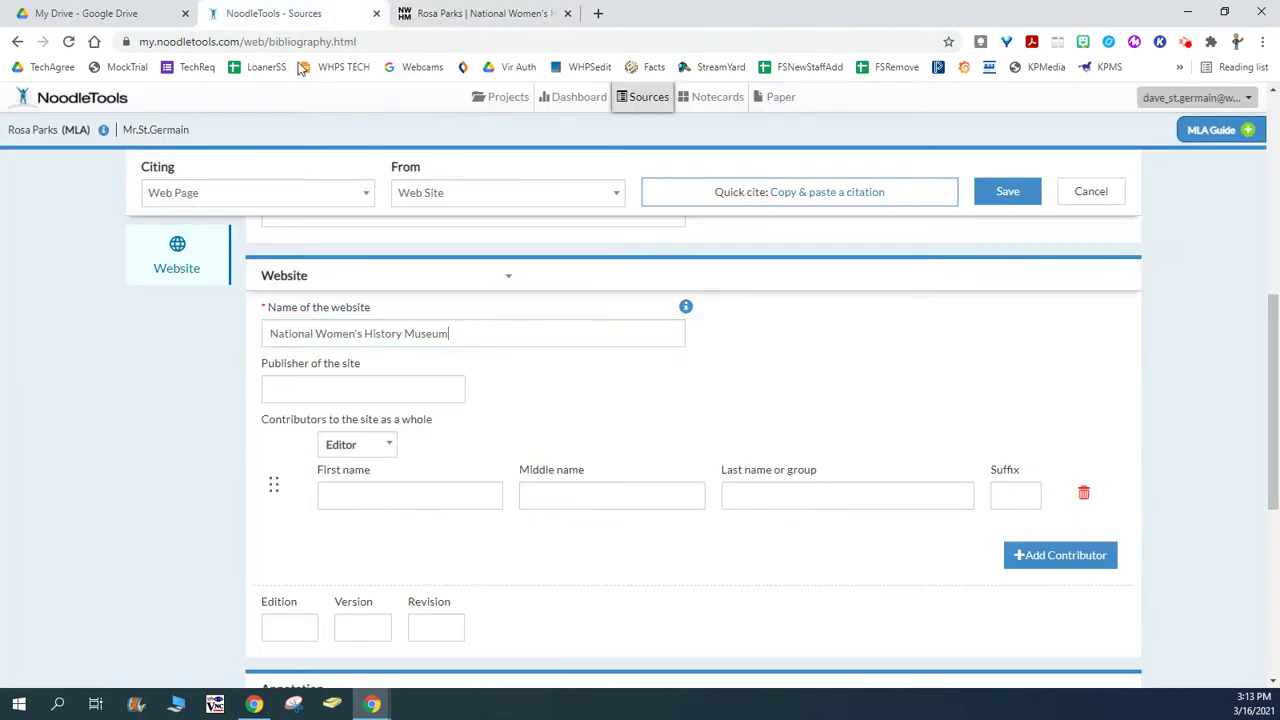
click(490, 14)
scroll(476, 462, down, 10)
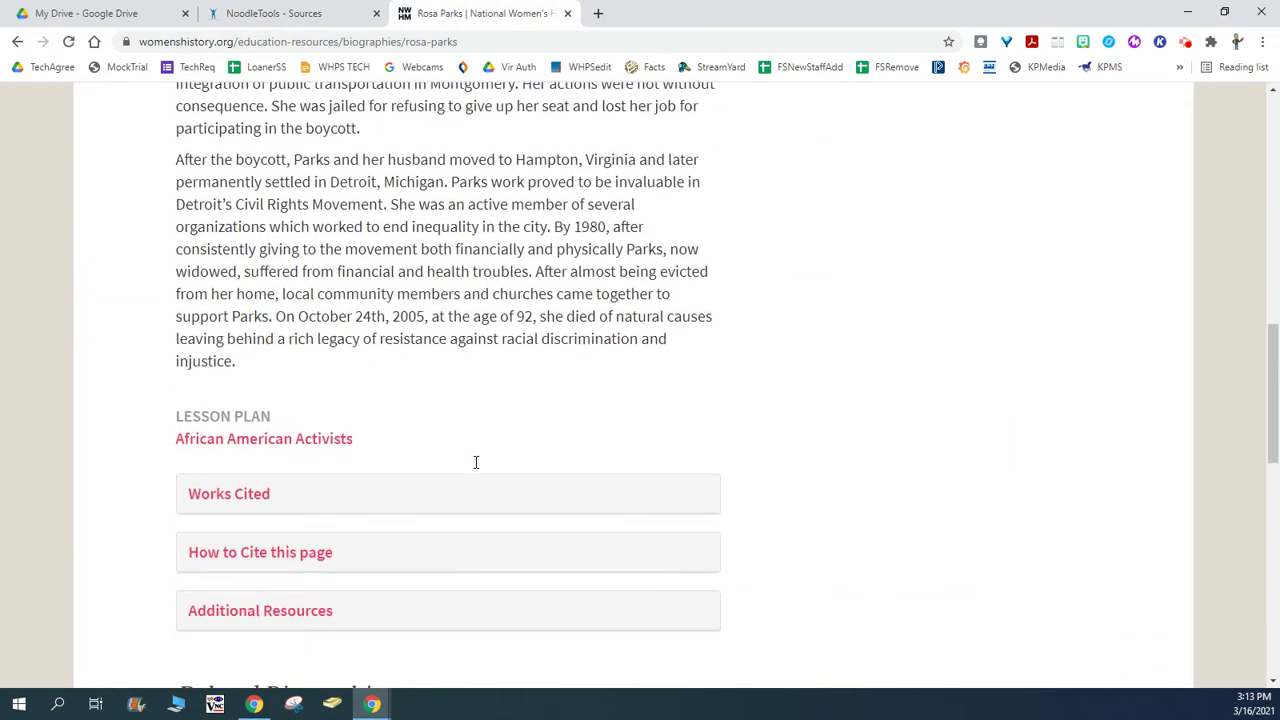
scroll(476, 462, down, 8)
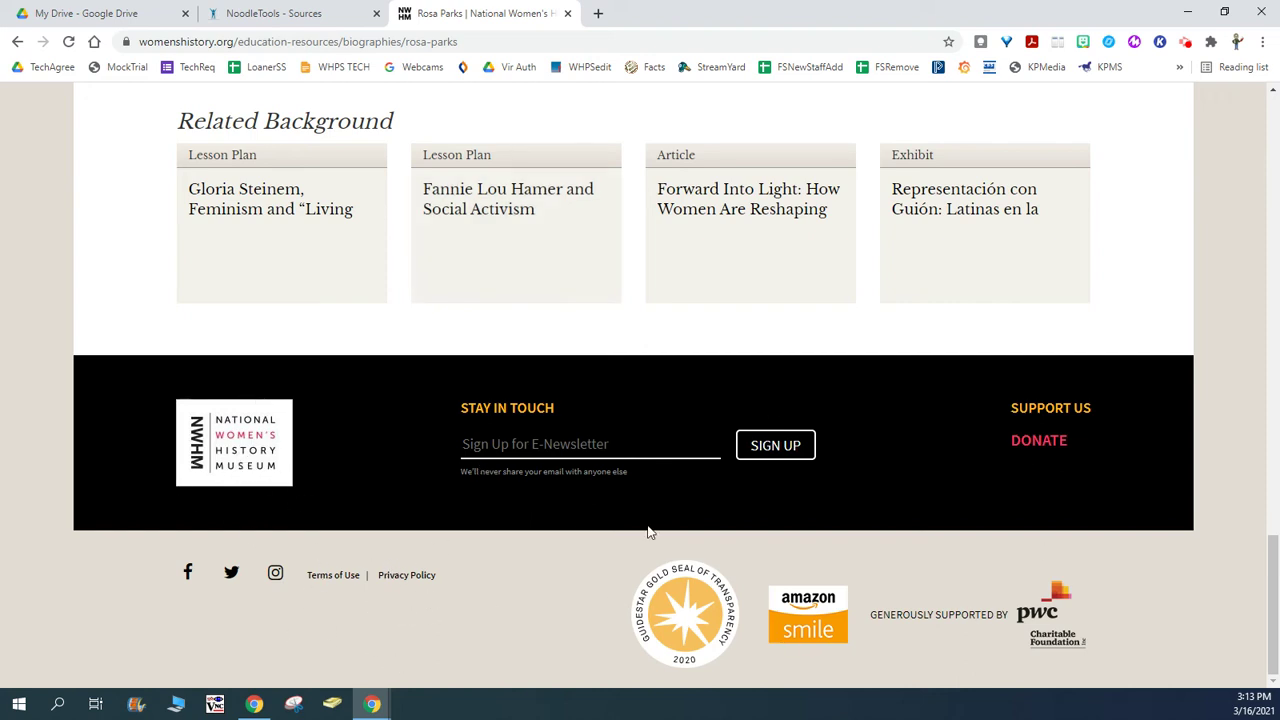
scroll(477, 572, up, 5)
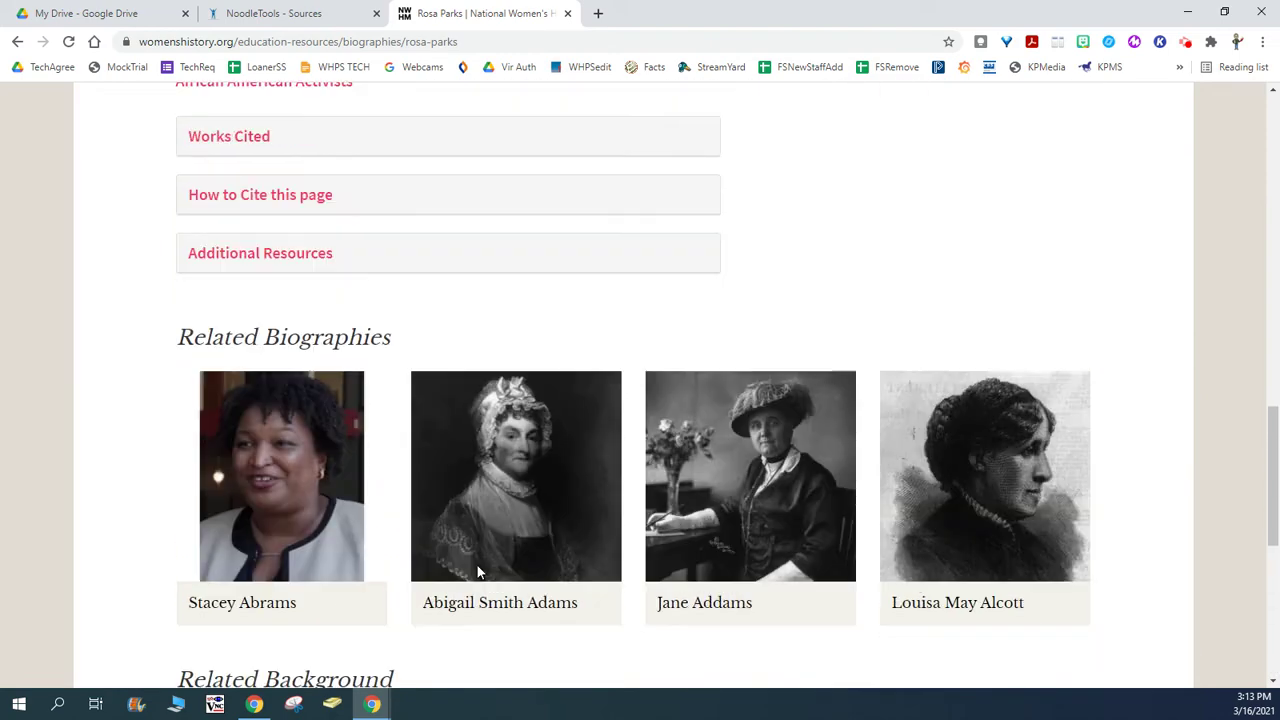
scroll(478, 570, up, 20)
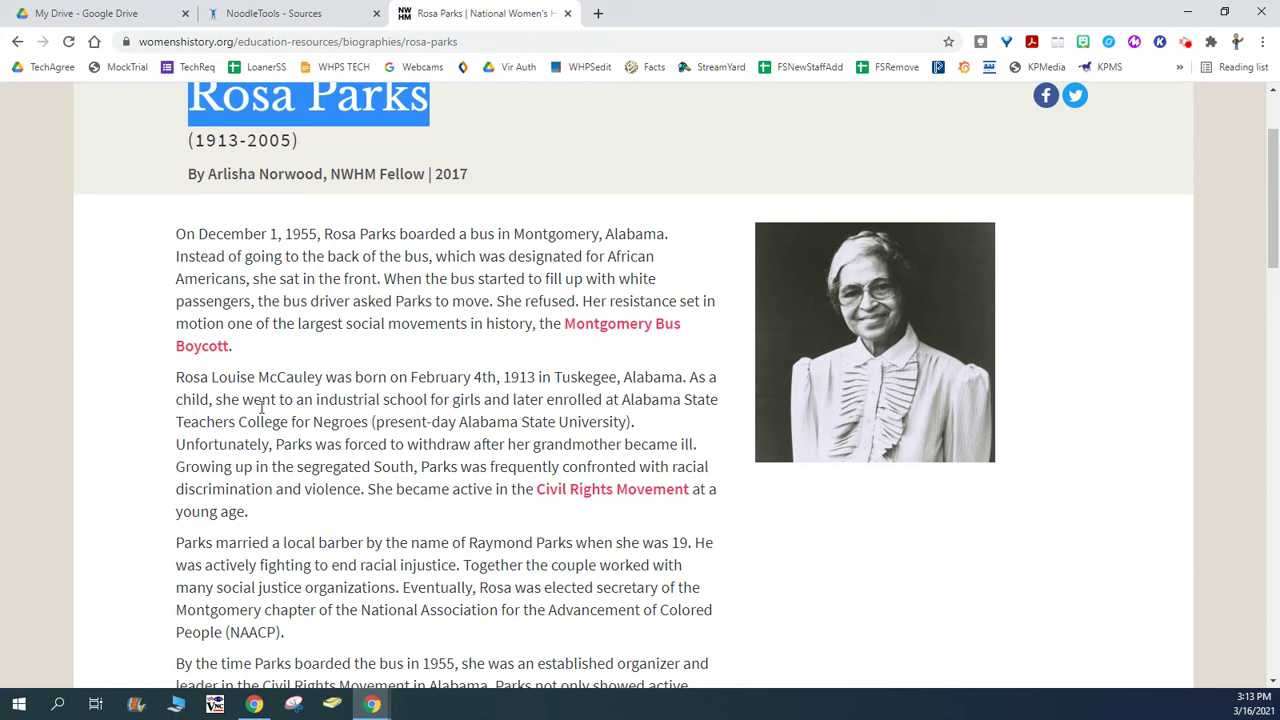
scroll(262, 405, up, 2)
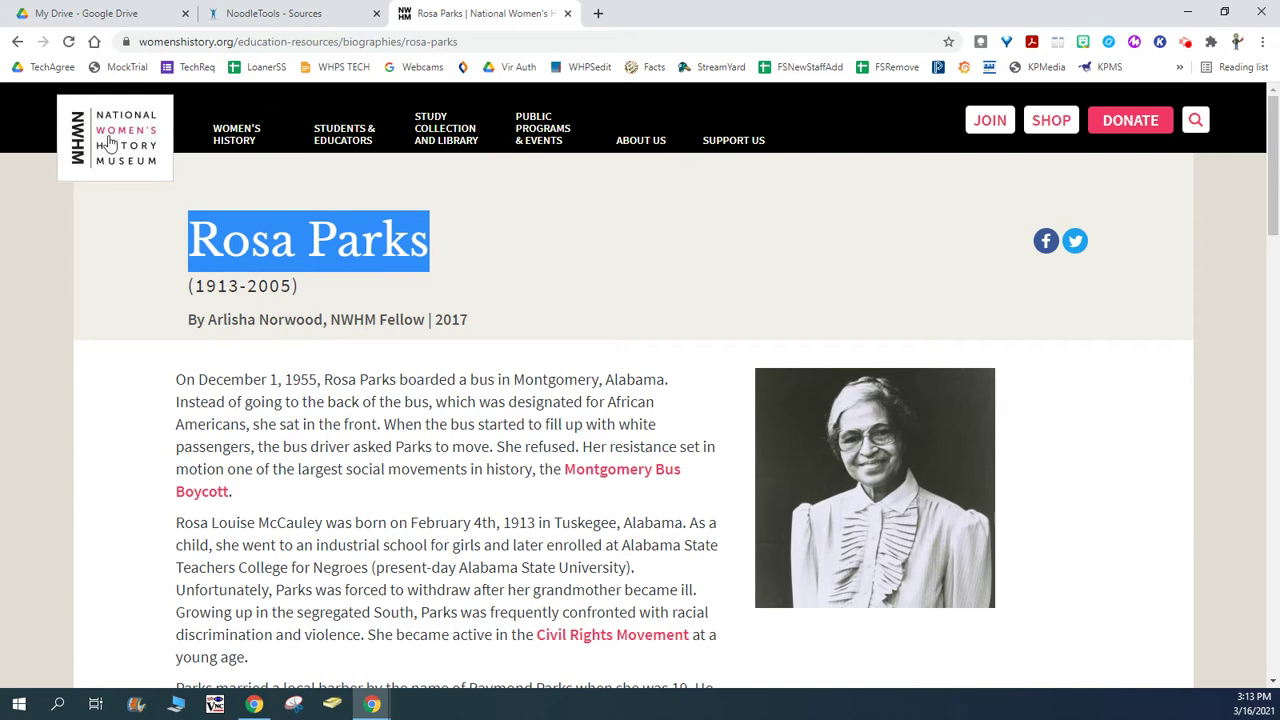
click(222, 22)
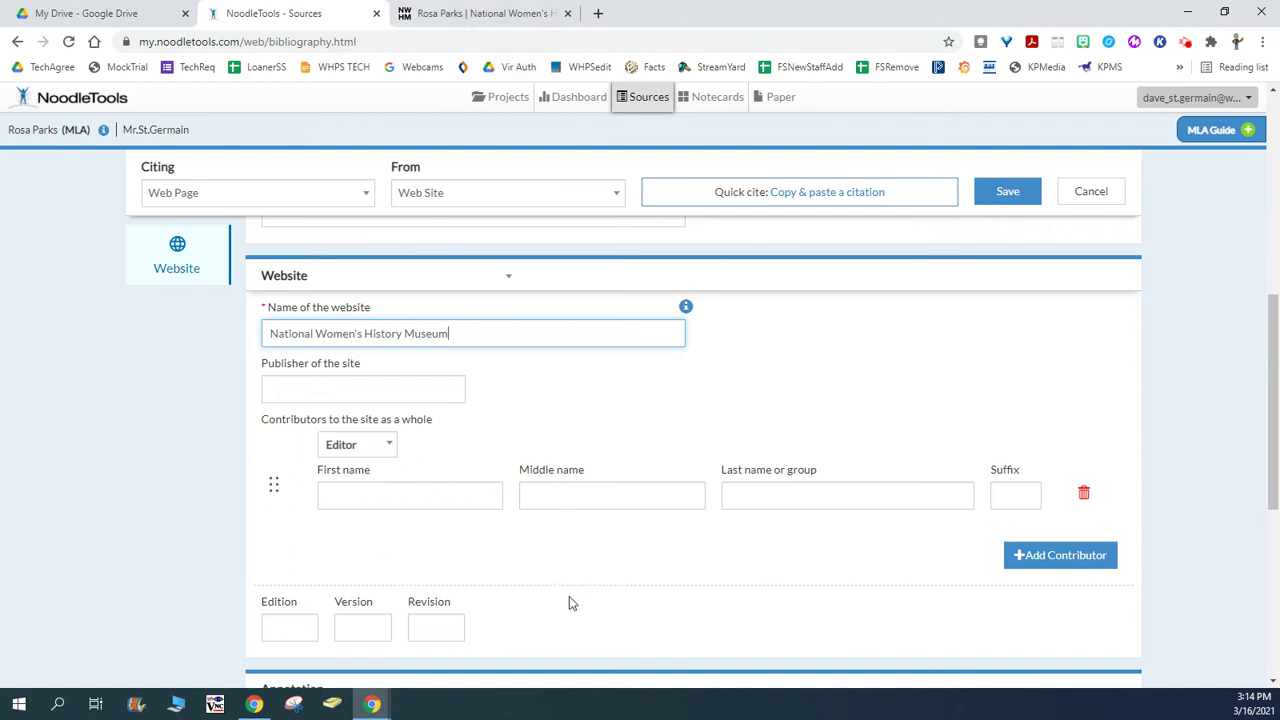
- Review the completed web page citation form, leaving the annotation empty, and save the citation
scroll(569, 603, down, 3)
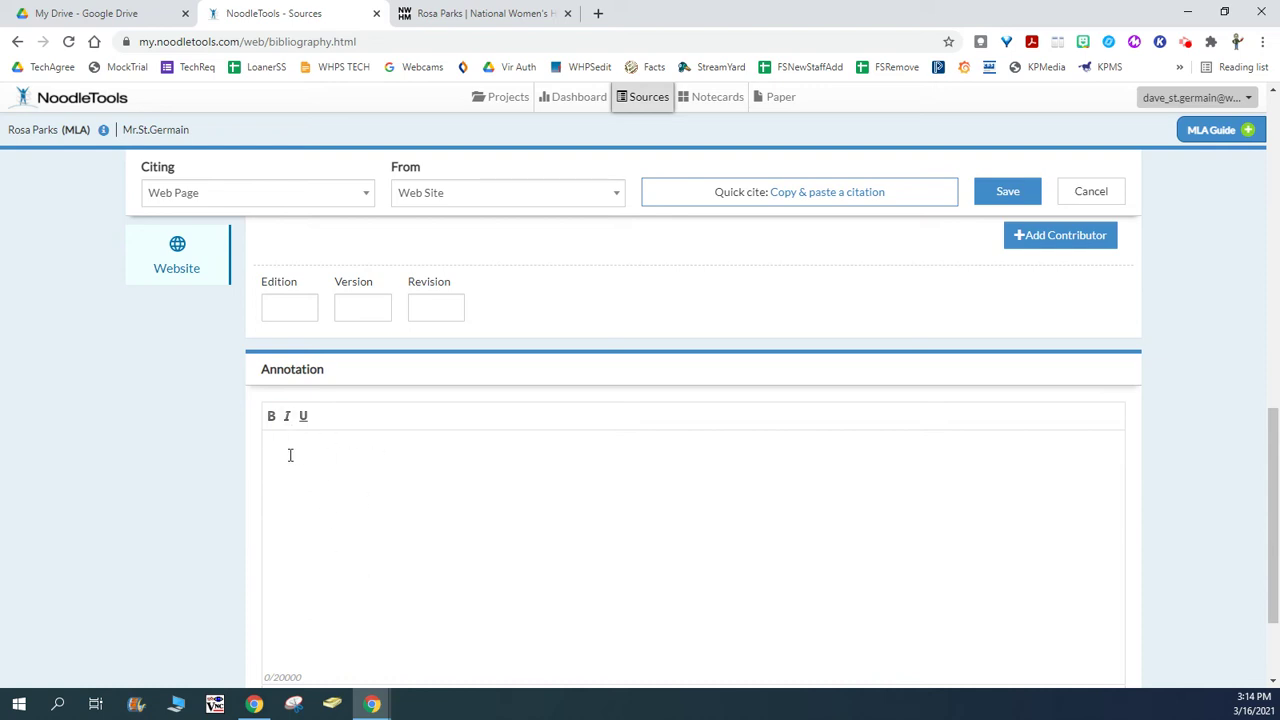
scroll(330, 463, up, 10)
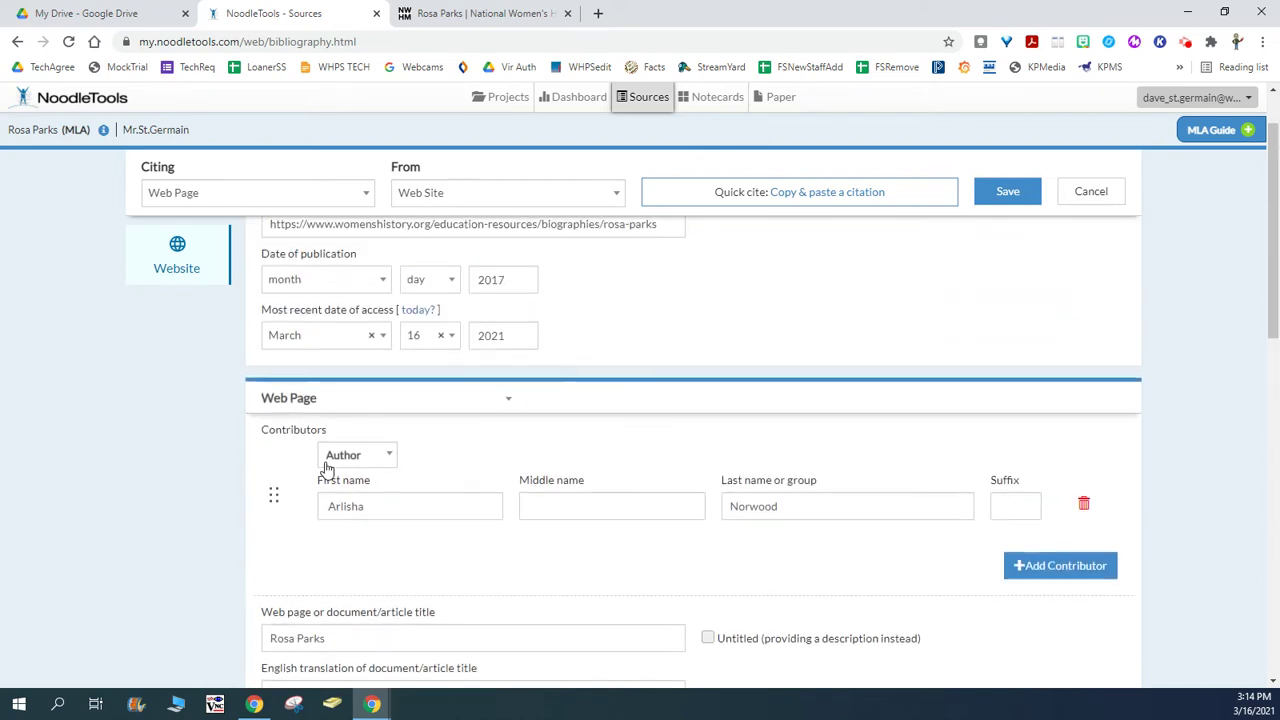
scroll(327, 467, up, 1)
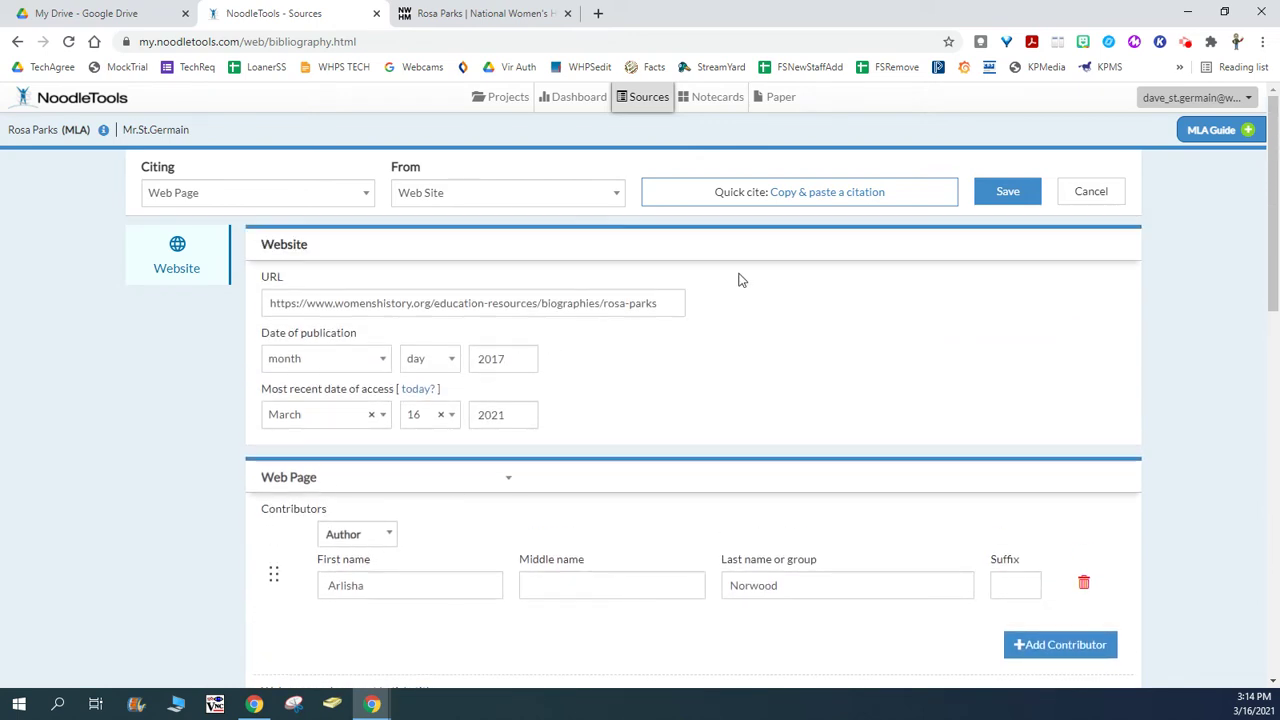
click(1008, 193)
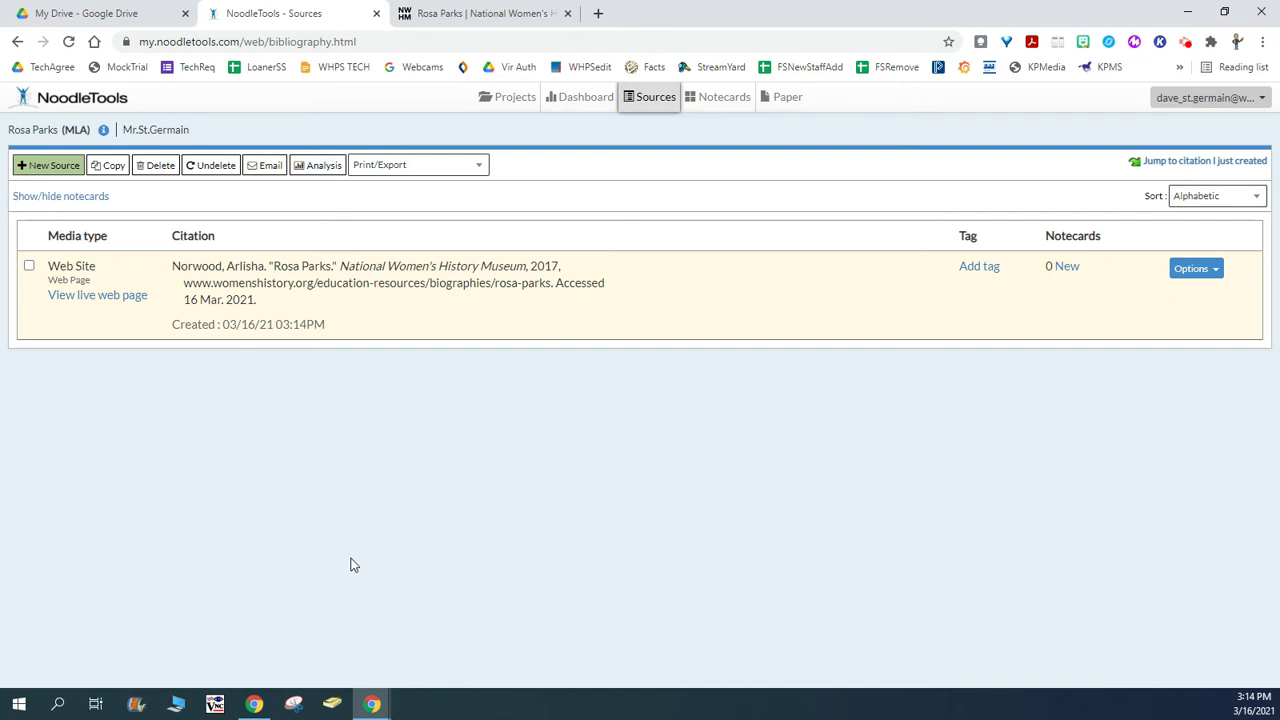
- Create a new citation for a website source of the type Web Page
click(45, 165)
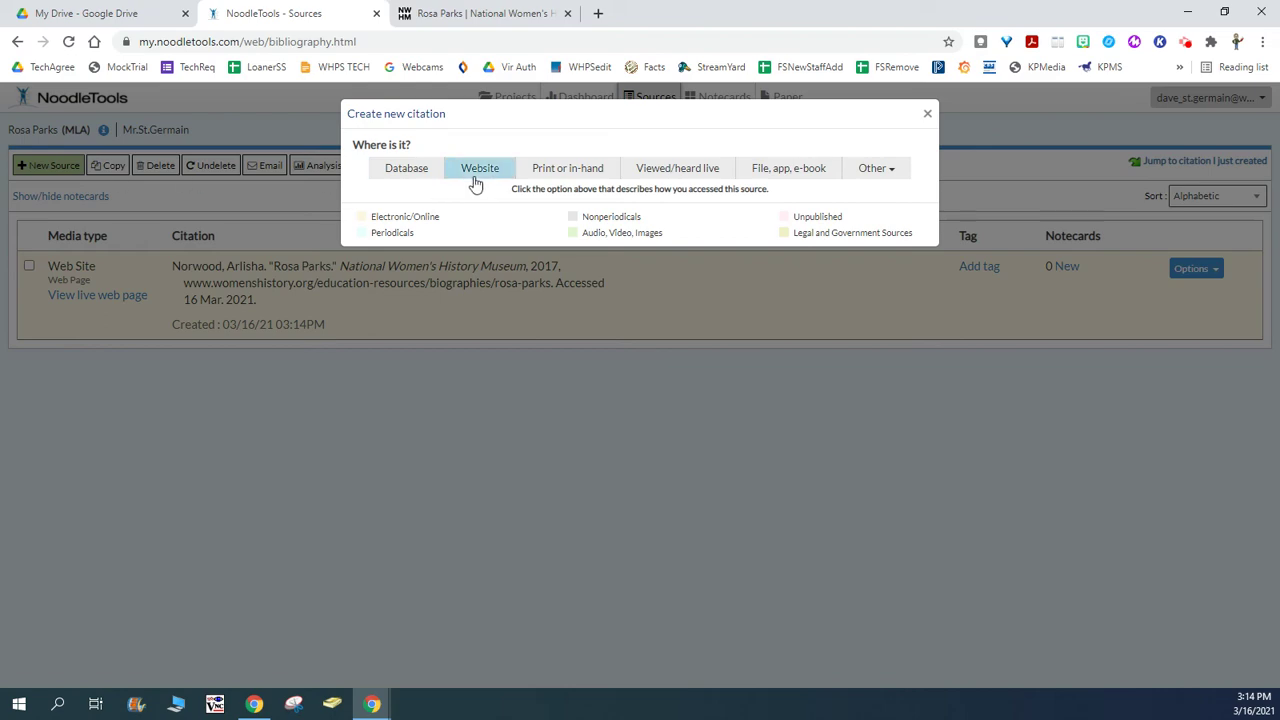
click(474, 180)
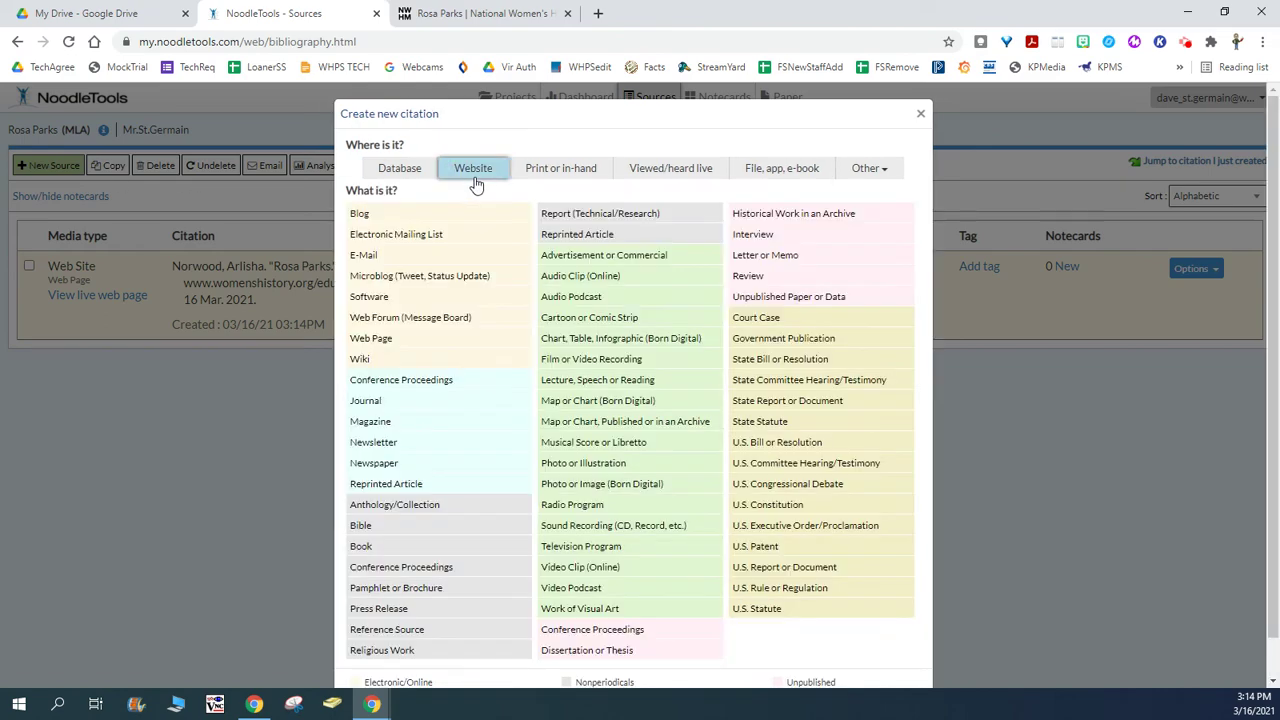
click(374, 342)
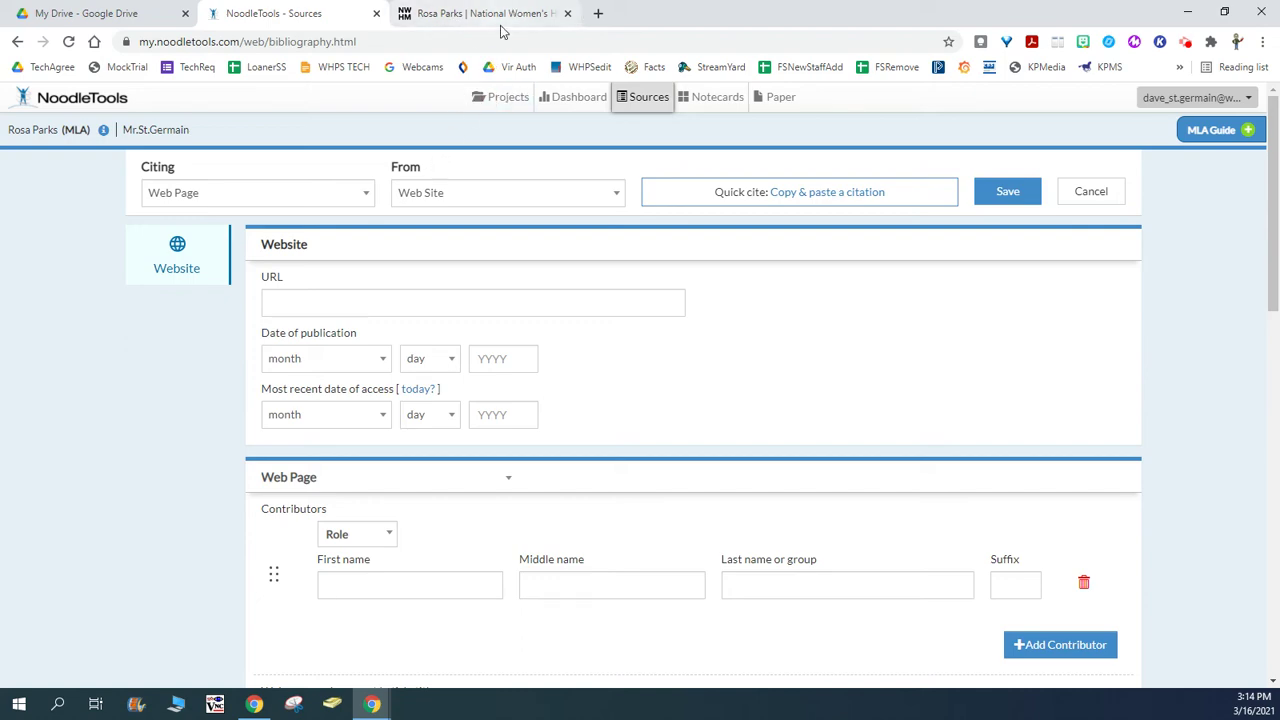
- Examine the Works Cited section at the end of the Rosa Parks biography and collapse it again
click(445, 20)
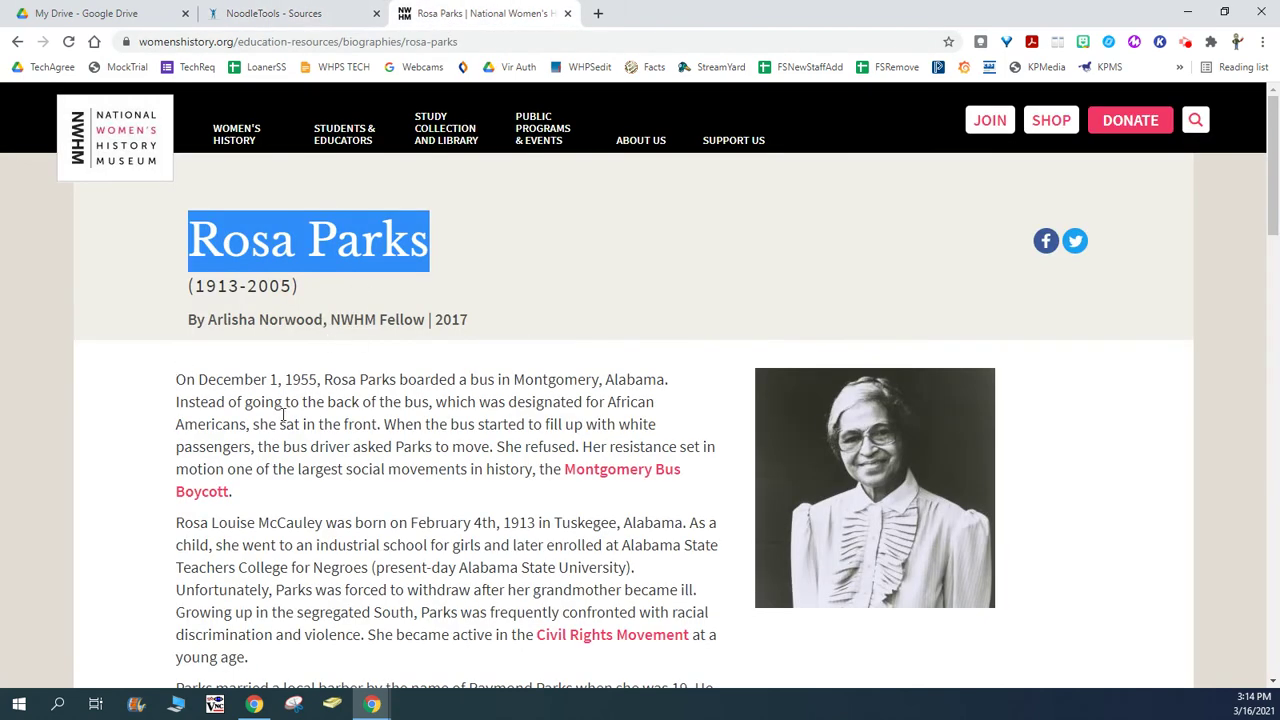
scroll(300, 430, down, 9)
scroll(334, 451, down, 3)
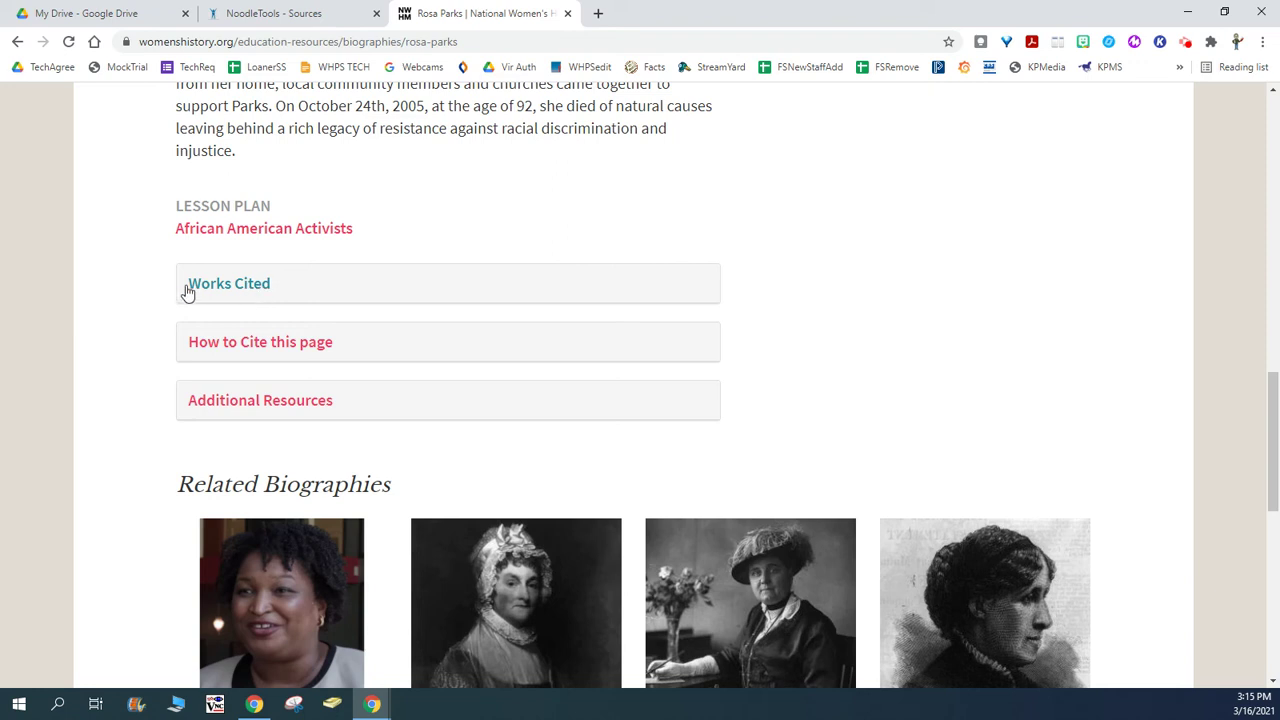
click(228, 289)
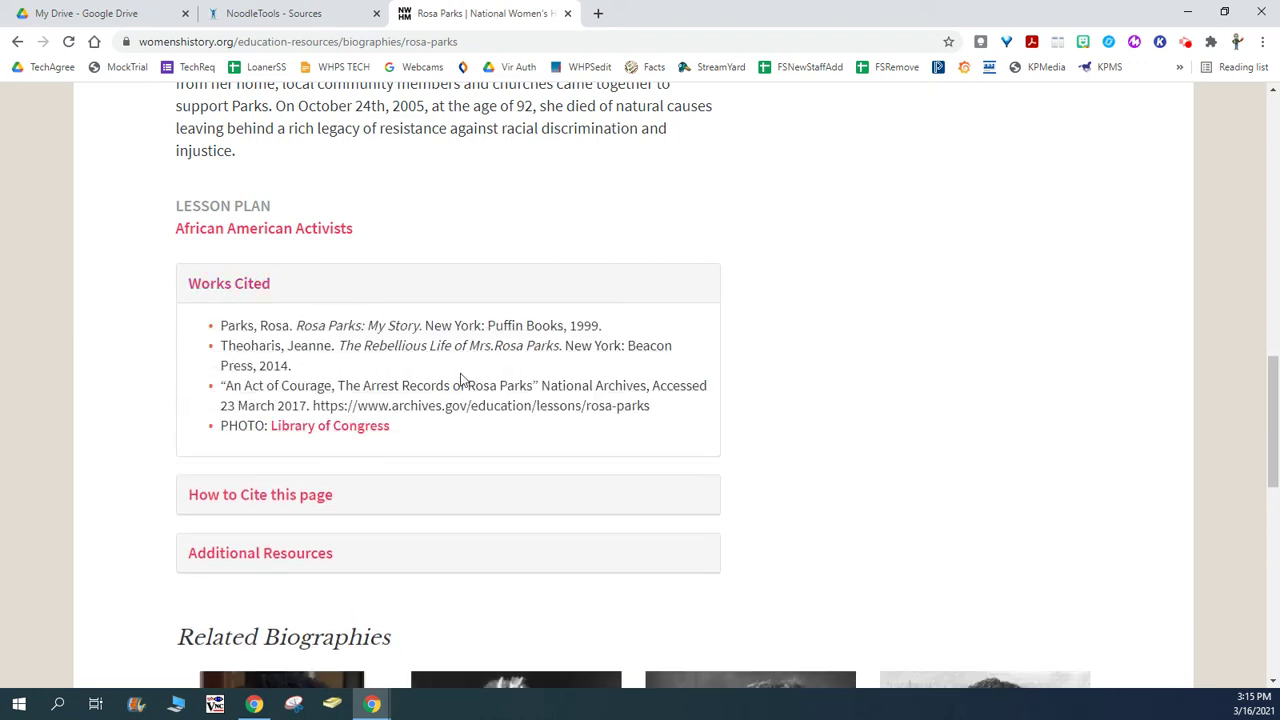
click(237, 293)
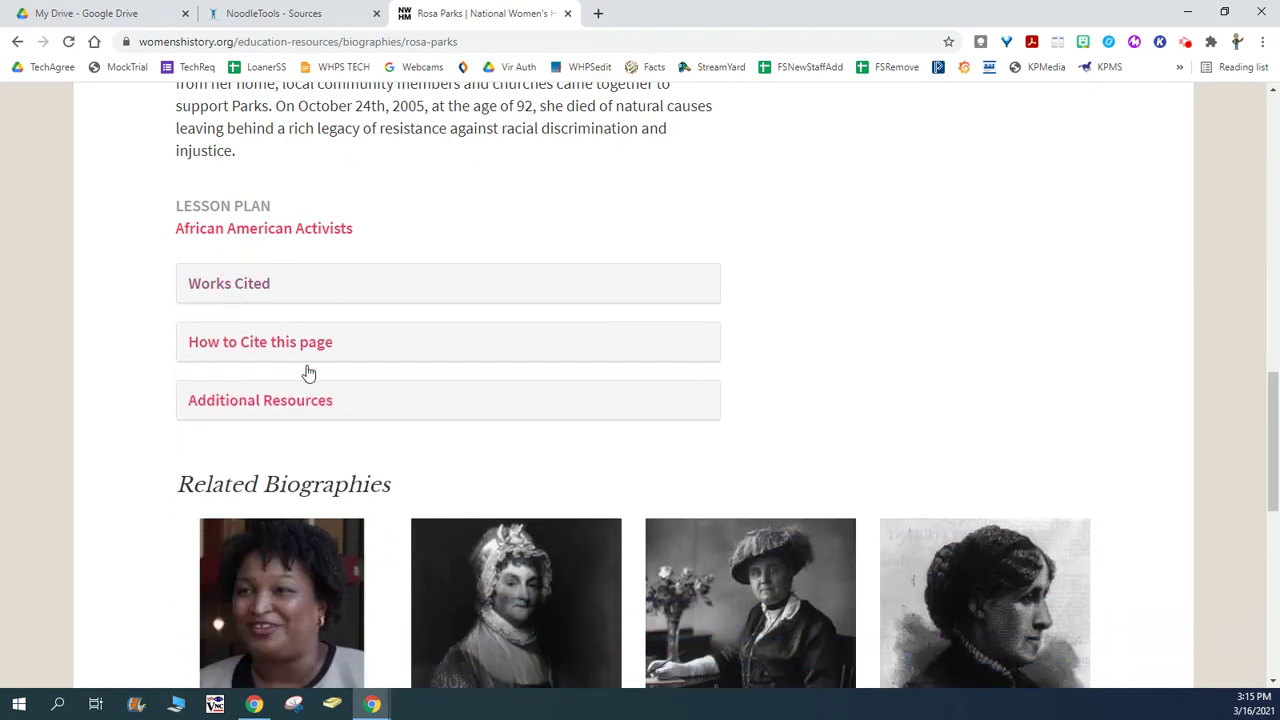
- Copy the MLA citation under How to Cite this page, from the author through 2017, and return to the new citation form
click(222, 348)
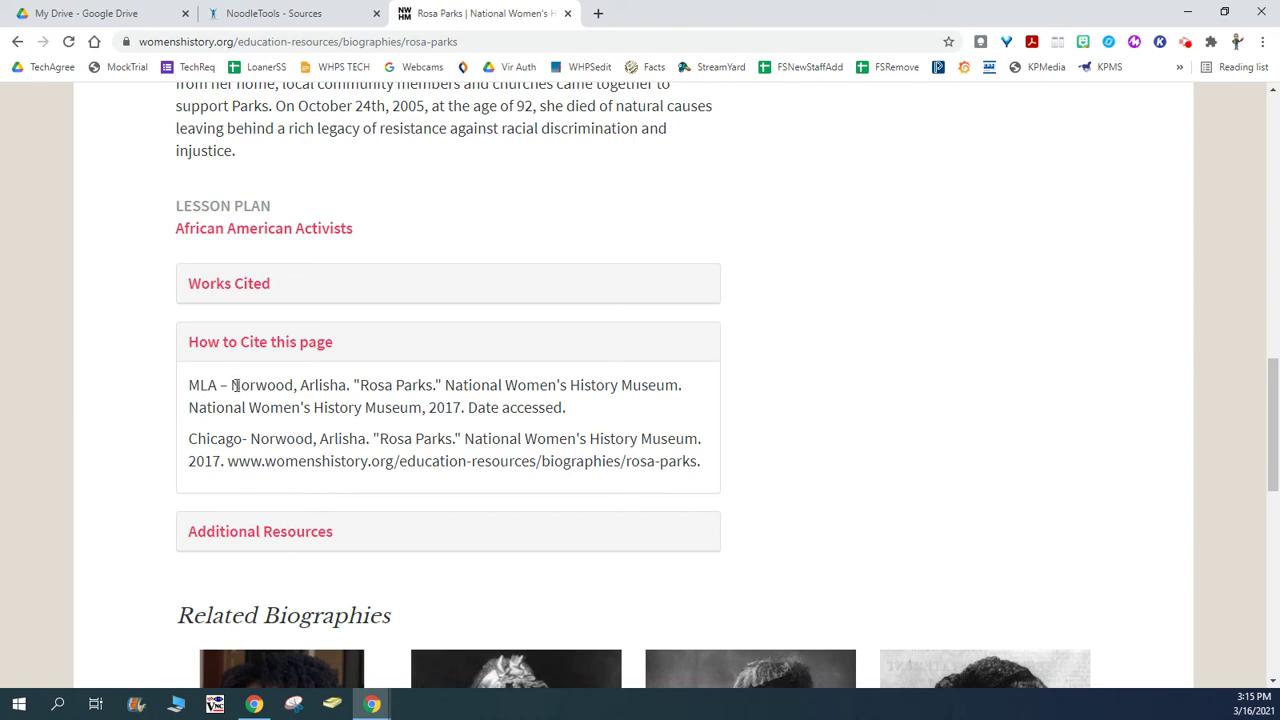
drag(233, 385, 467, 407)
key(ctrl+c)
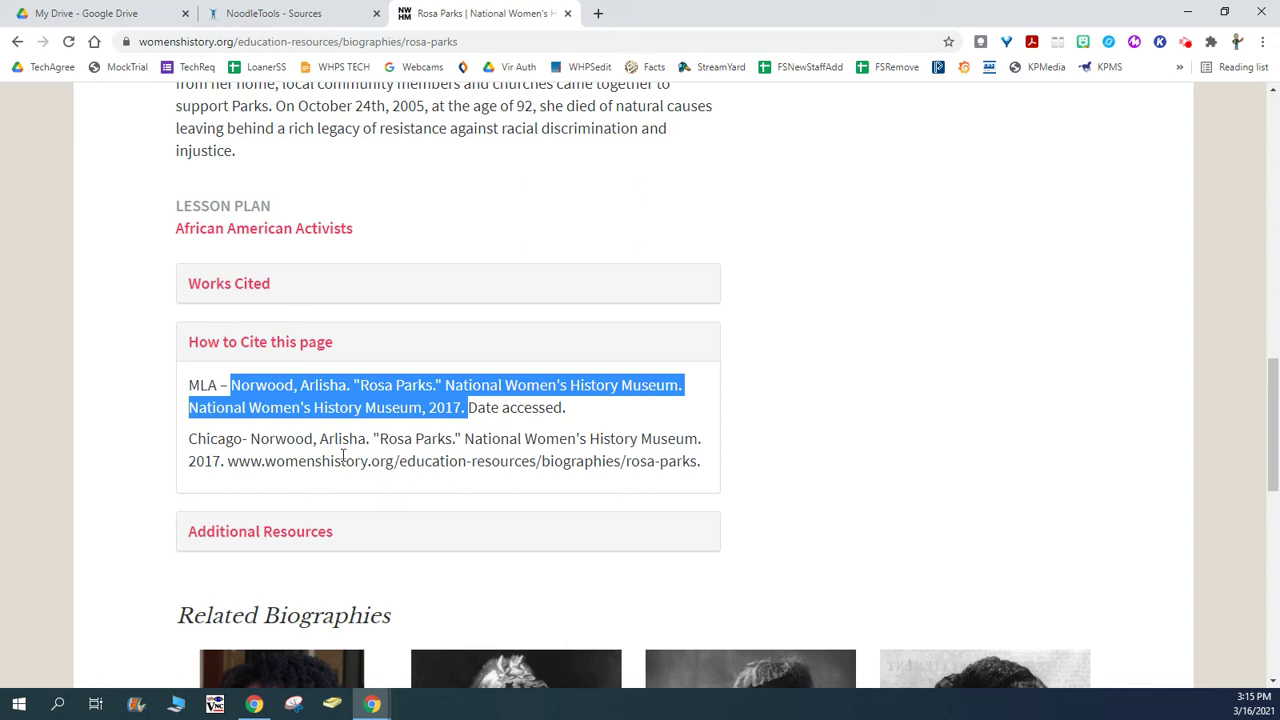
click(266, 14)
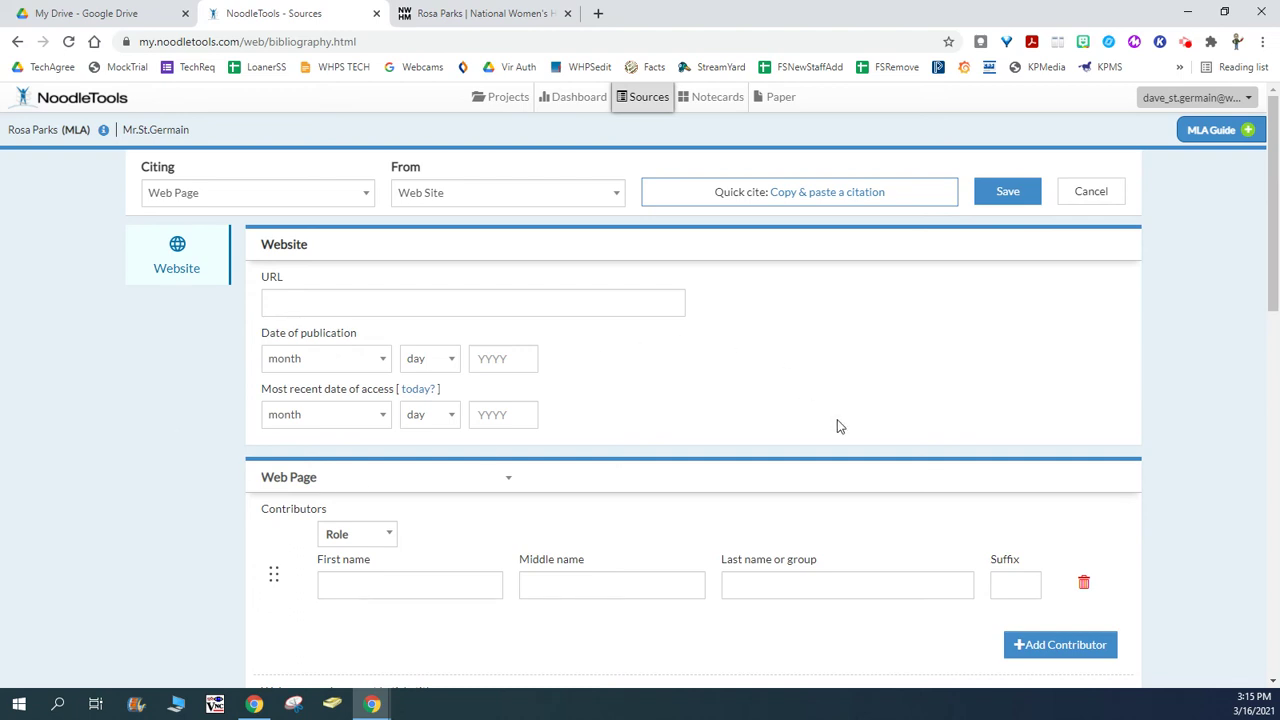
scroll(345, 463, down, 2)
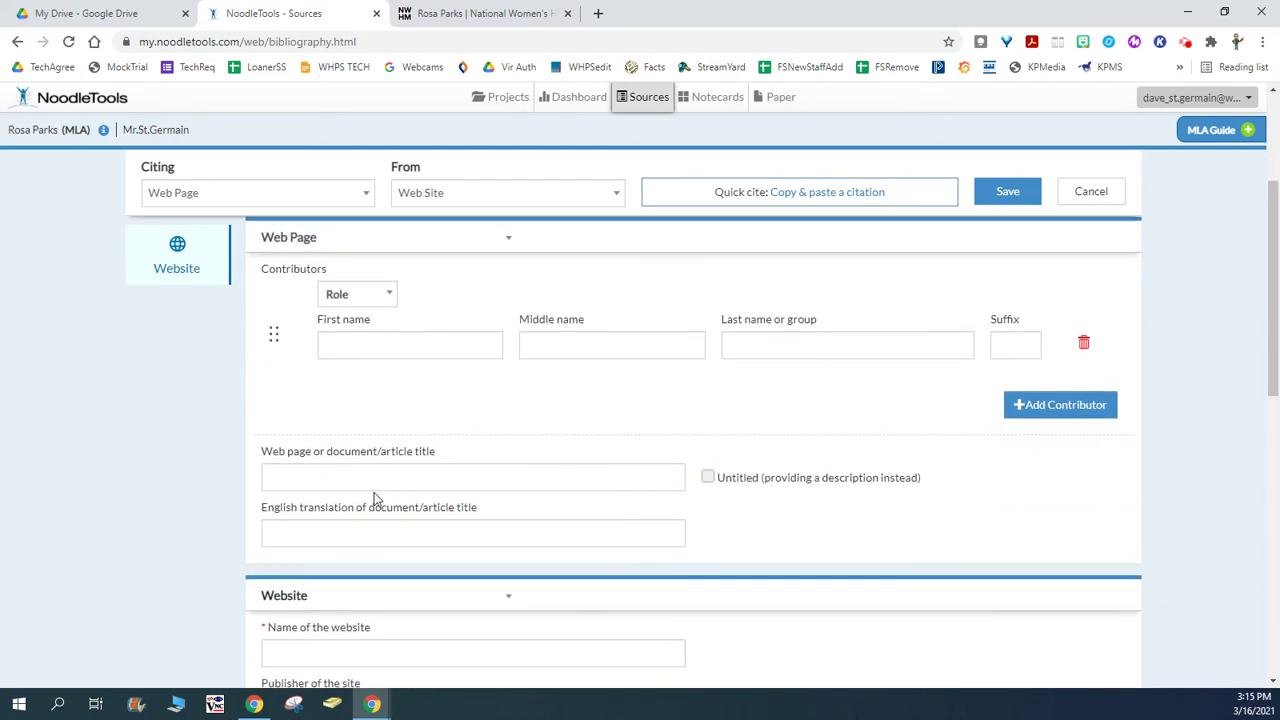
- Switch the form to the copy-and-paste quick cite and paste the copied MLA citation as the manually-edited citation
scroll(374, 497, up, 2)
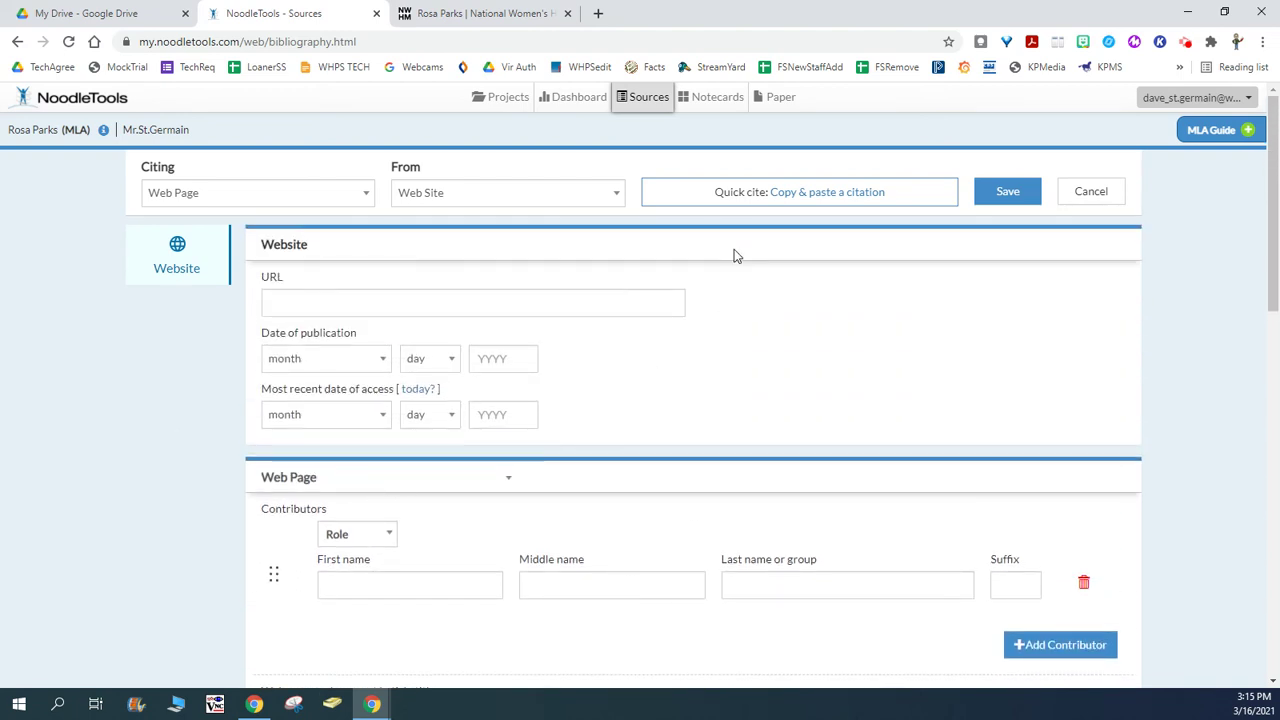
click(820, 196)
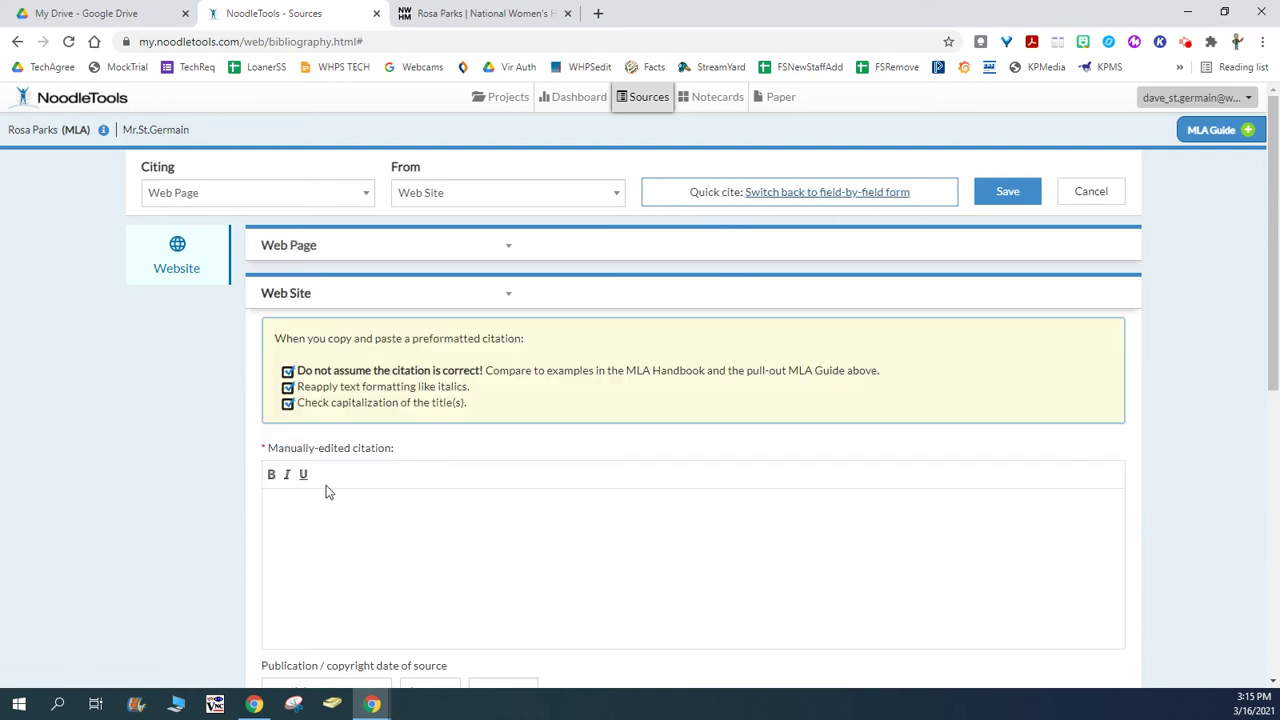
click(285, 502)
key(ctrl+v)
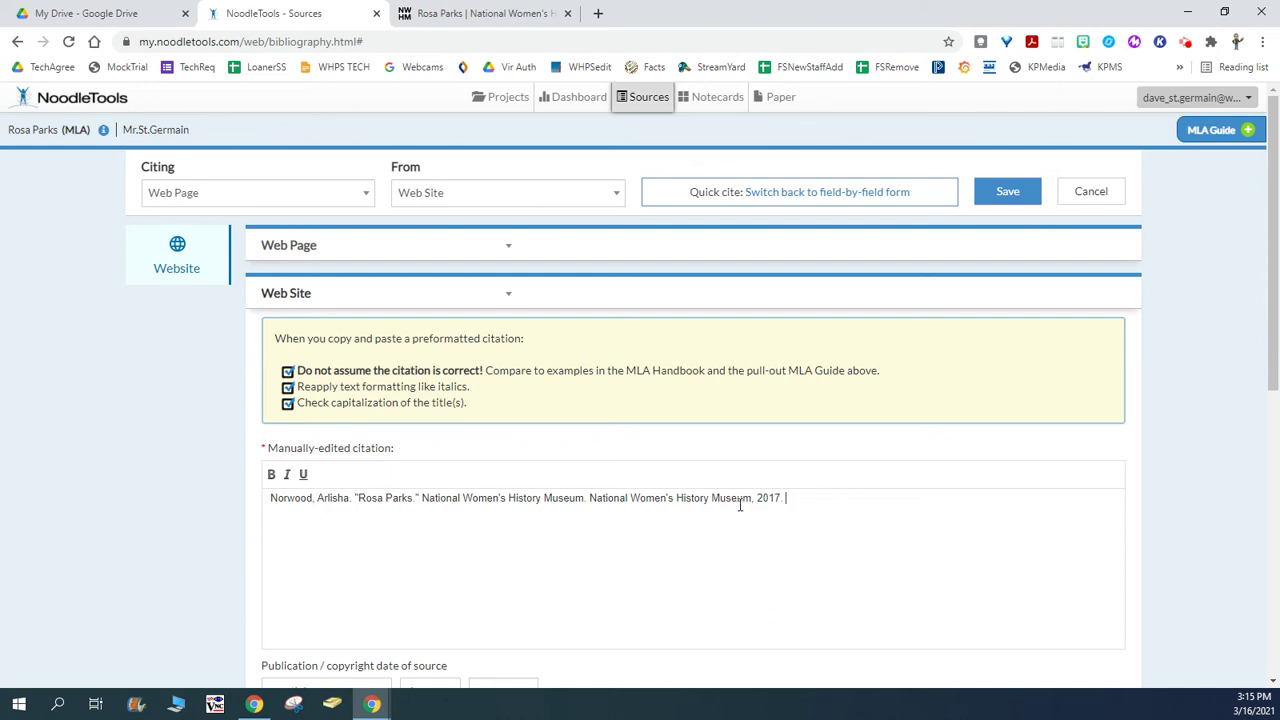
- Copy the Rosa Parks biography's web address from the National Women's History Museum page and paste it as the citation's URL
scroll(480, 592, down, 1)
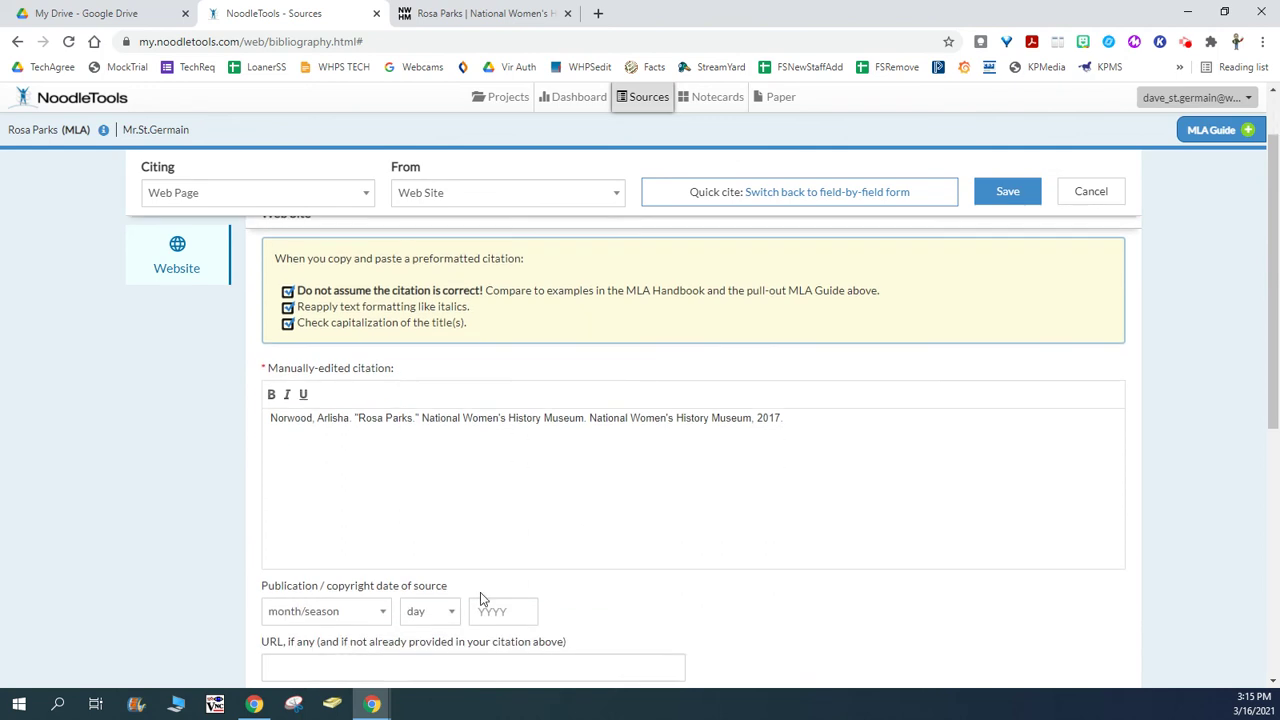
scroll(526, 512, down, 2)
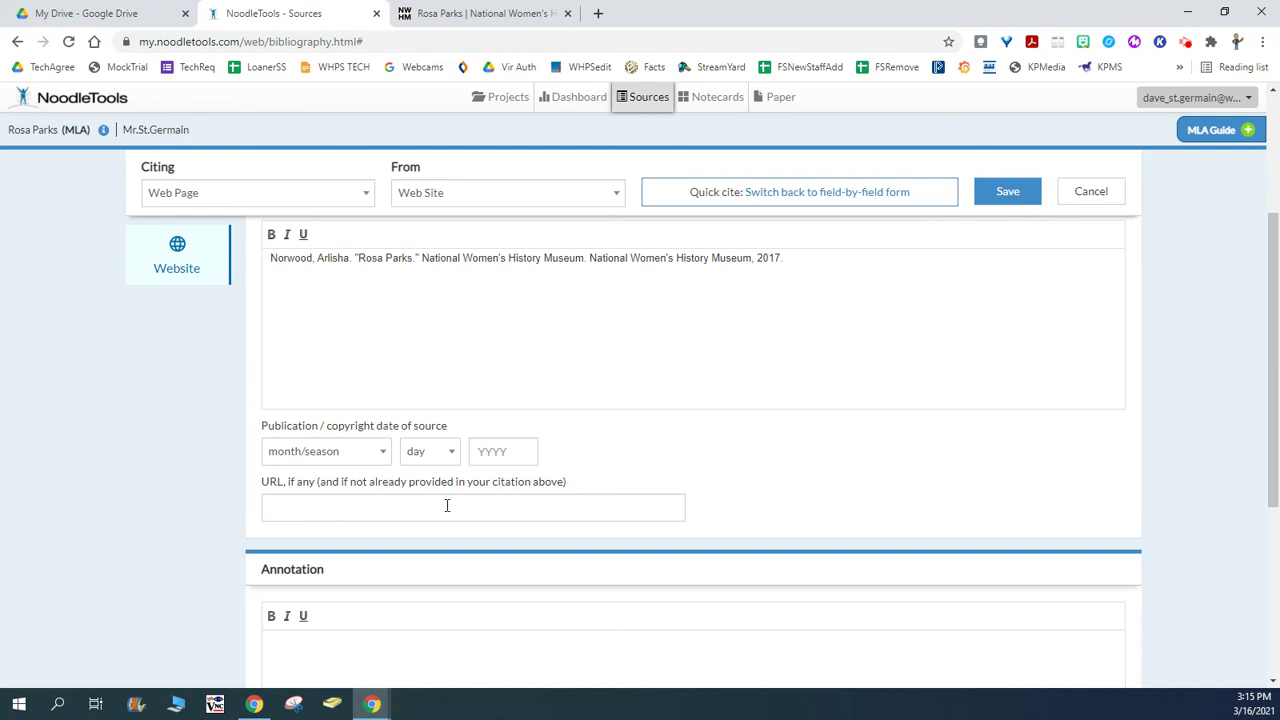
scroll(468, 380, up, 1)
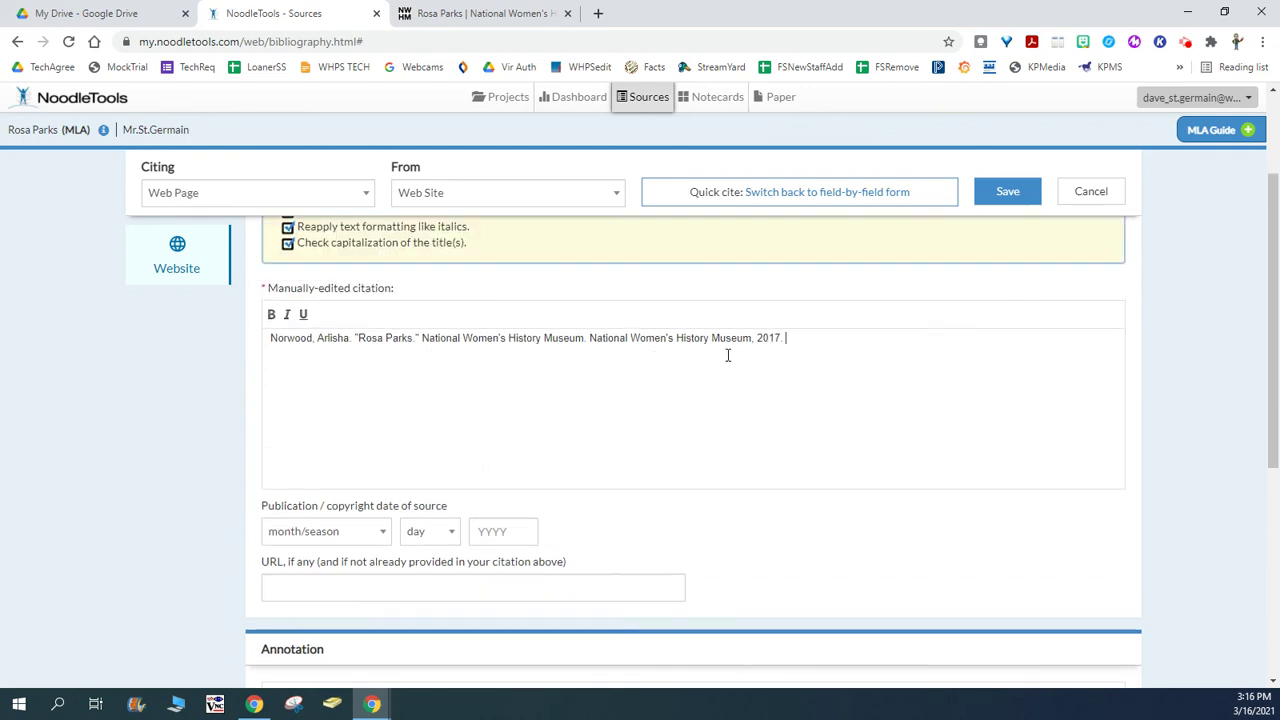
click(450, 20)
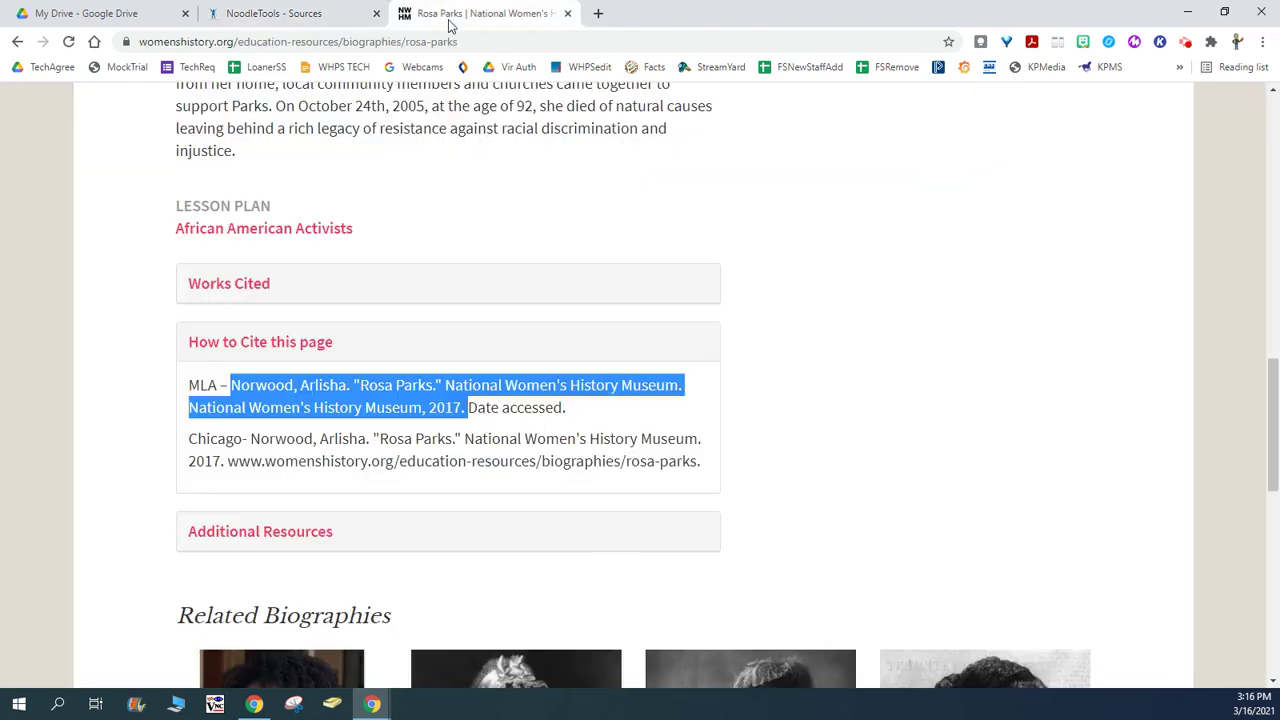
click(363, 42)
key(ctrl+c)
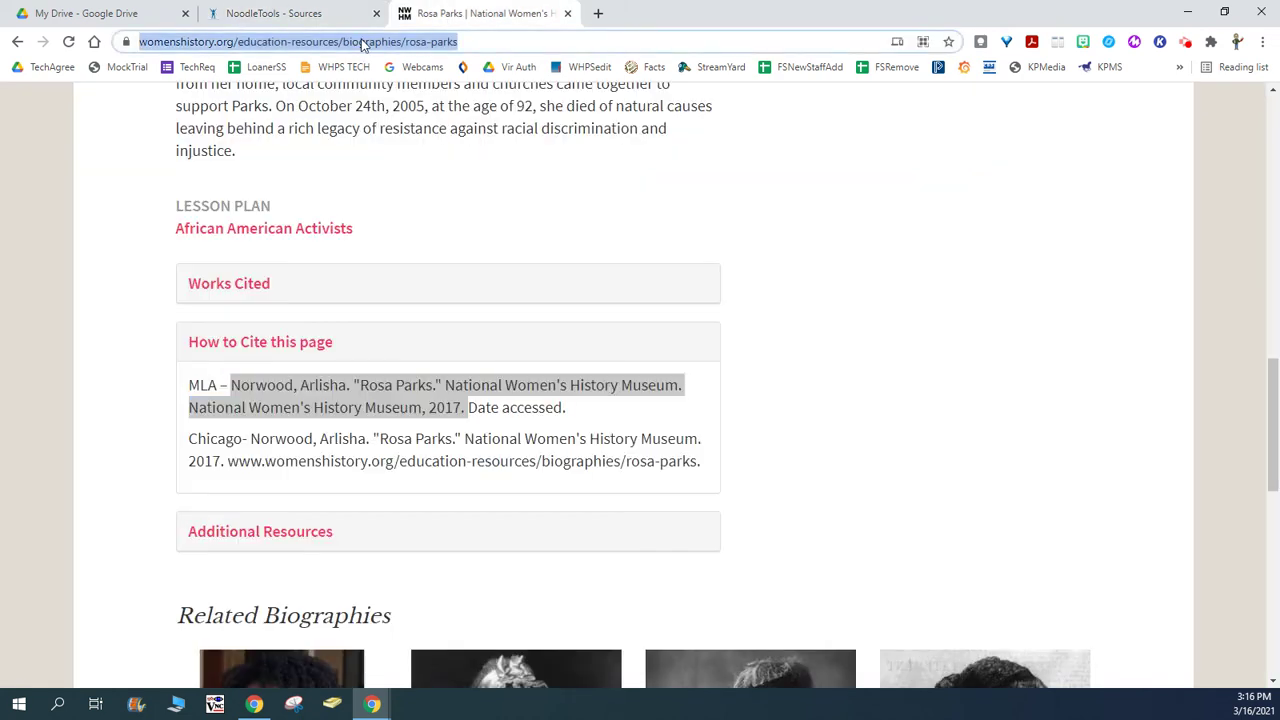
click(272, 14)
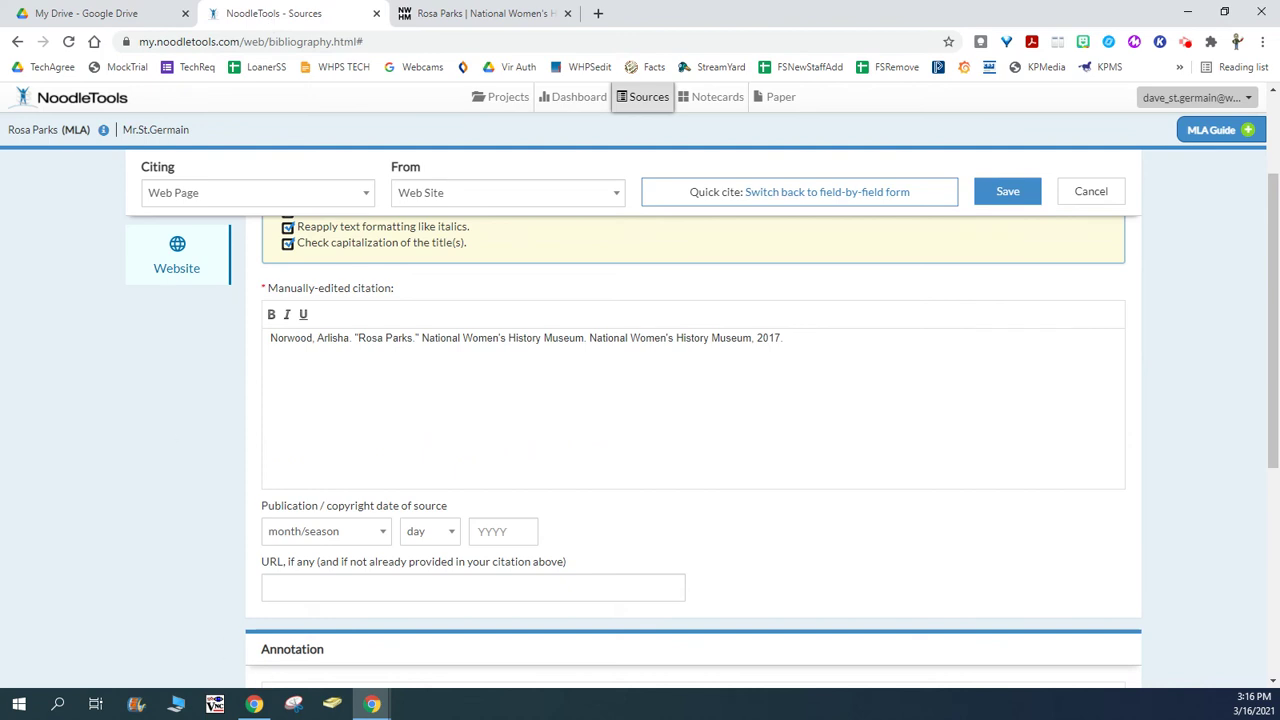
scroll(397, 569, down, 1)
click(308, 425)
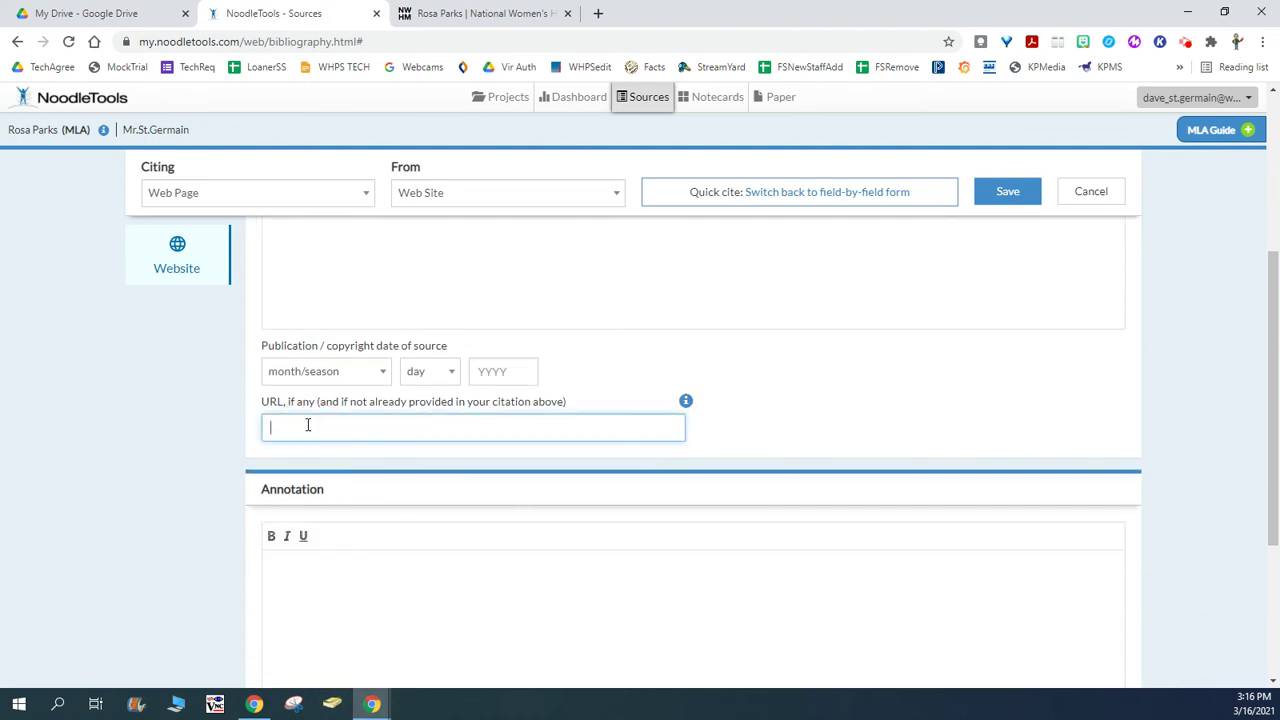
key(ctrl+v)
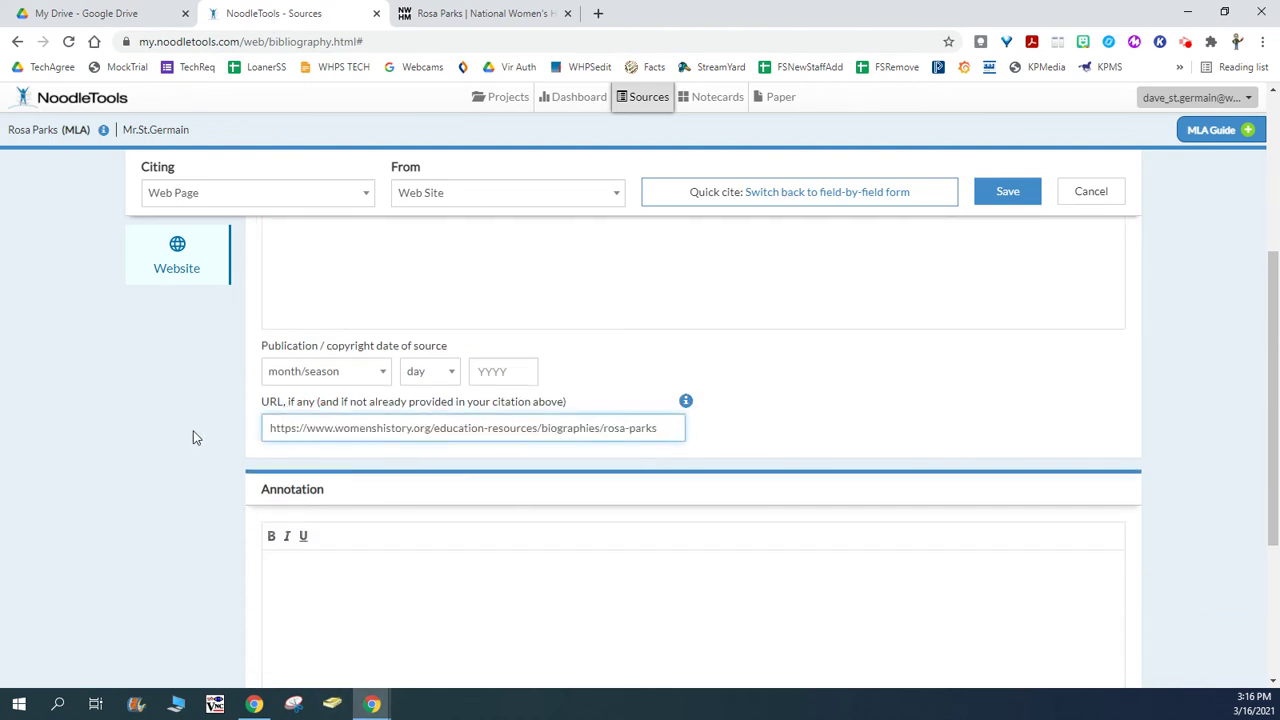
- Set the source's publication year to 2017 and save the pasted citation
click(508, 371)
text(2017)
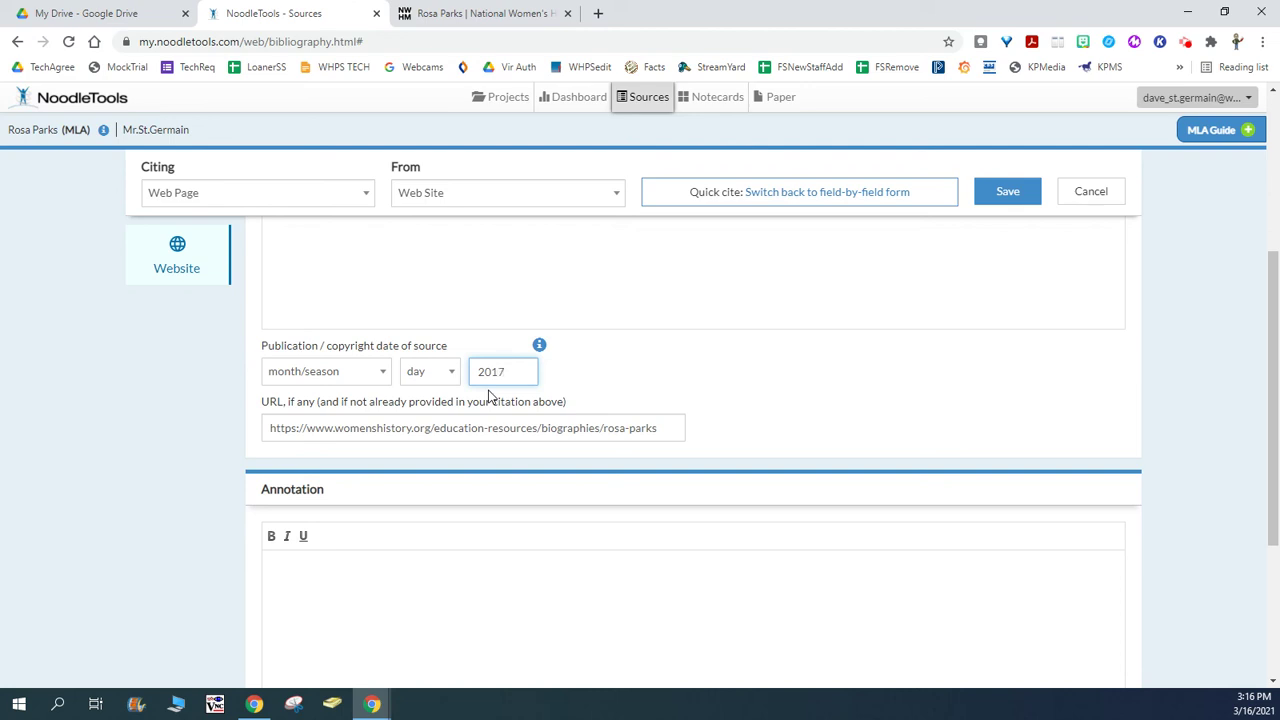
click(782, 376)
scroll(830, 392, up, 2)
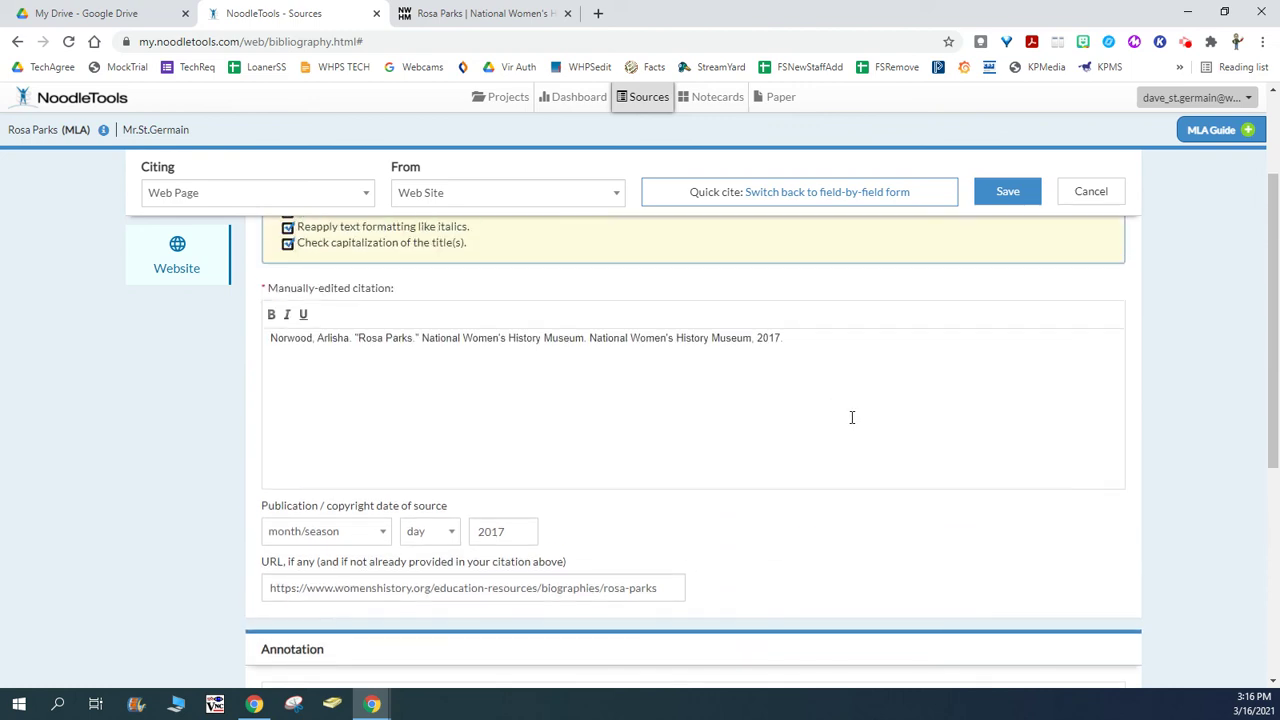
scroll(849, 419, up, 1)
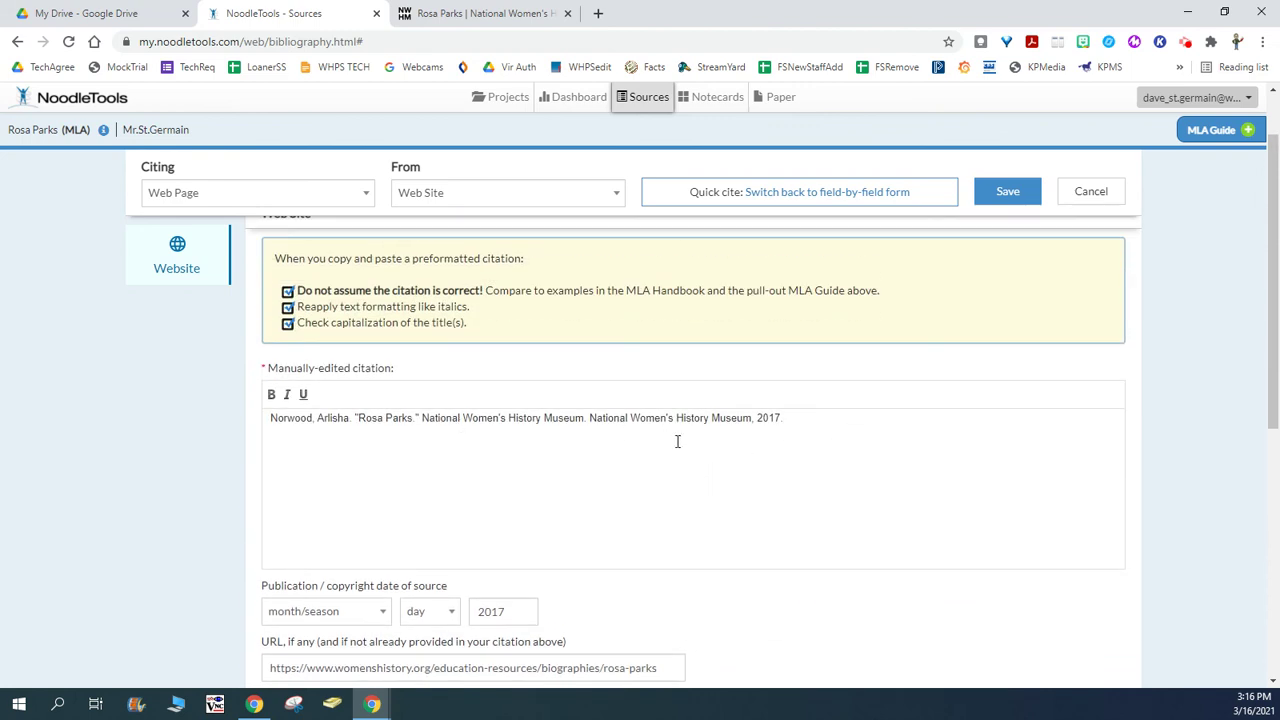
click(1015, 193)
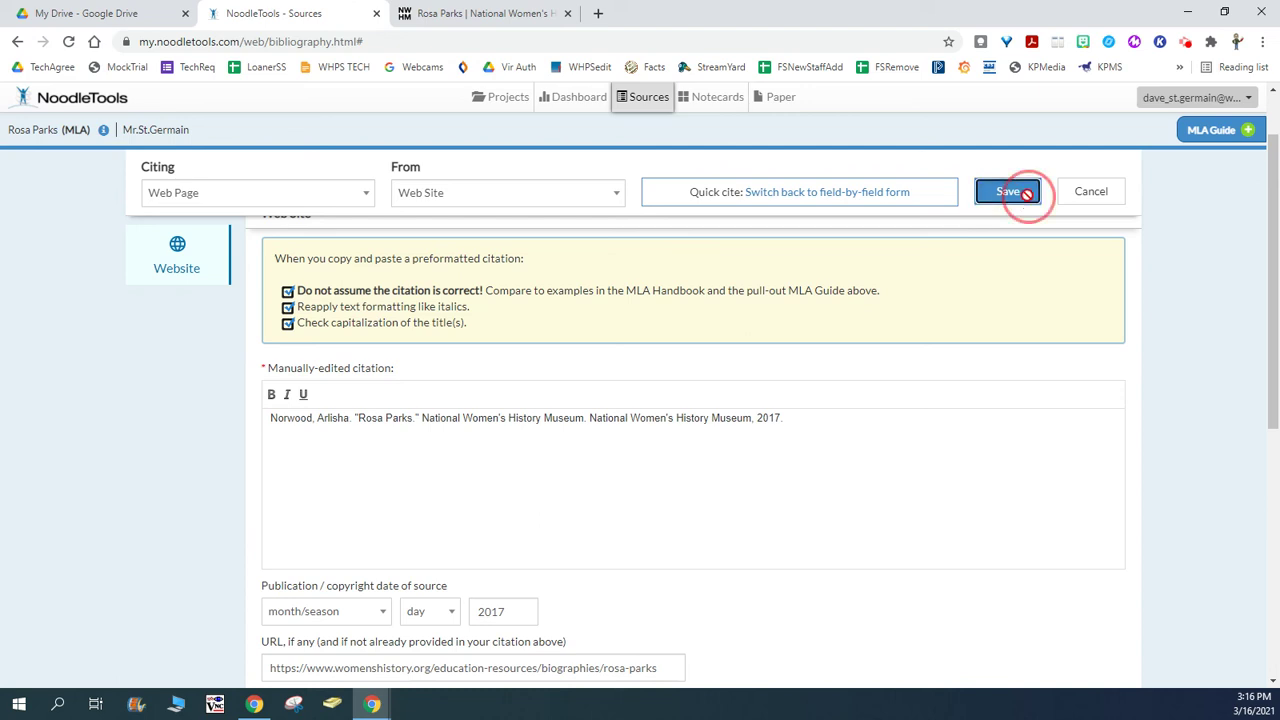